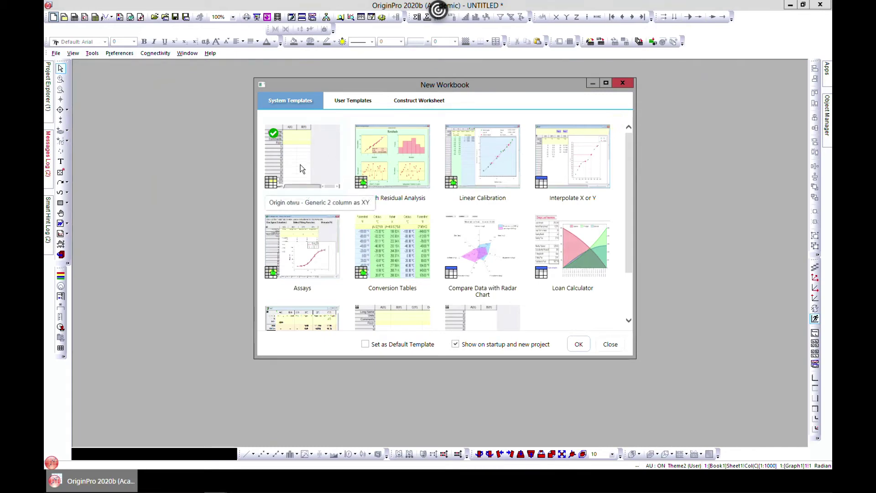
# Step: Create a blank two-column workbook from the generic template, previewing the 3D plot gallery without plotting
pyautogui.doubleClick(303, 158)
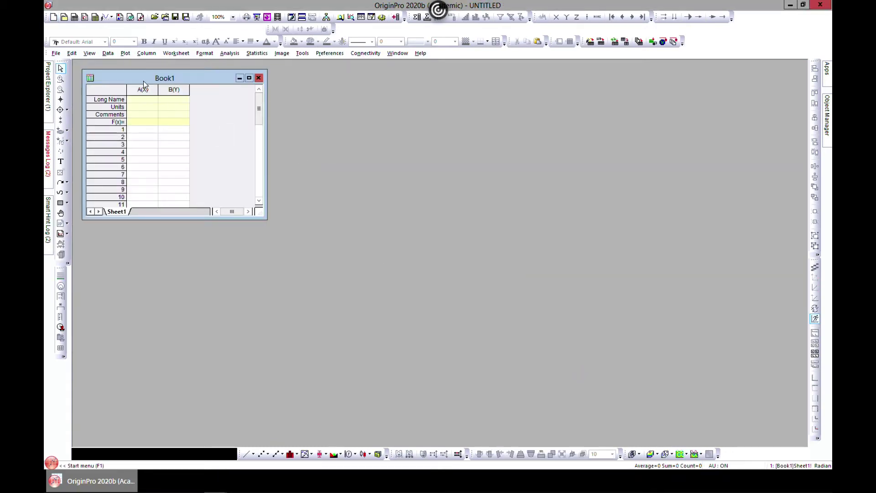
pyautogui.click(125, 53)
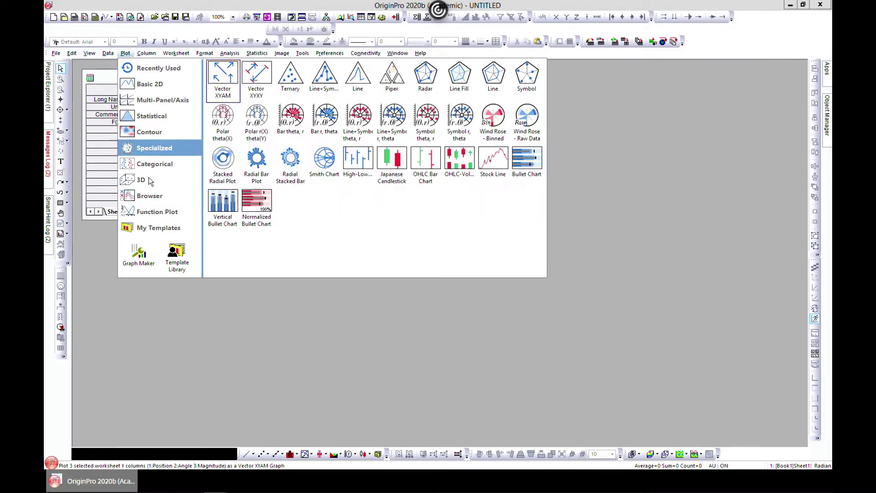
pyautogui.moveTo(163, 183)
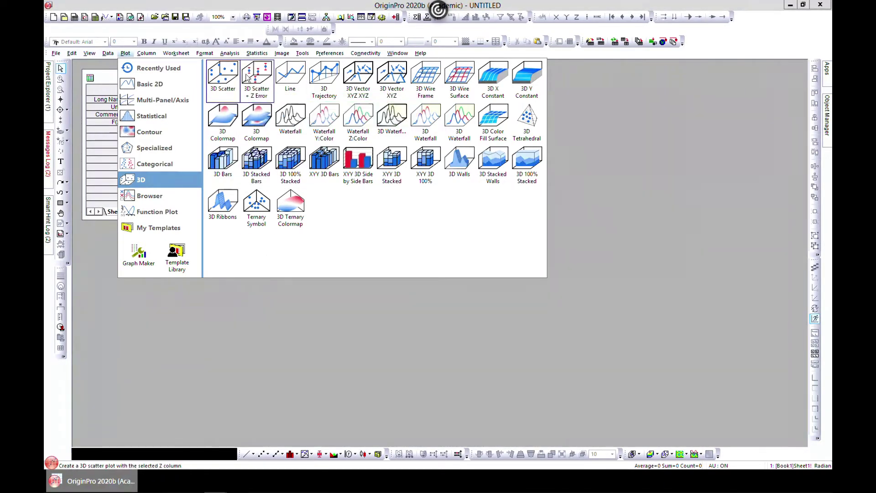
pyautogui.click(259, 295)
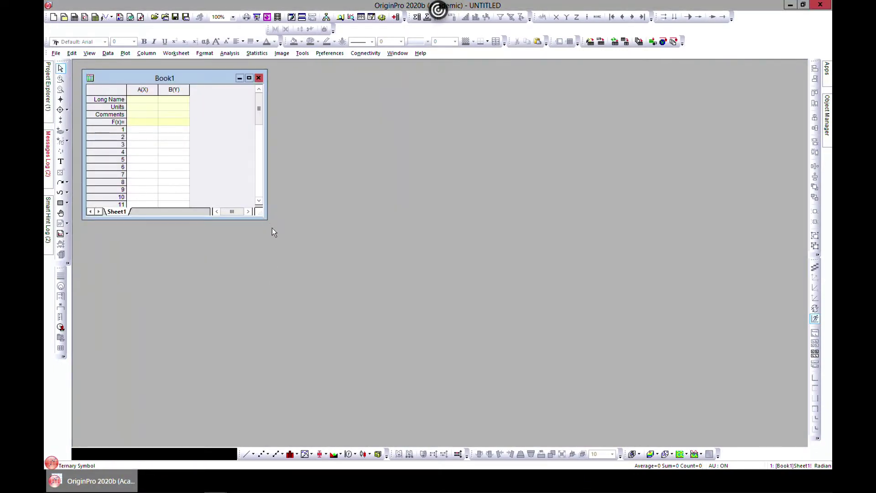
# Step: Enlarge the Book1 window and add 10 new columns, extending the sheet to column L
pyautogui.moveTo(265, 219); pyautogui.dragTo(569, 360)
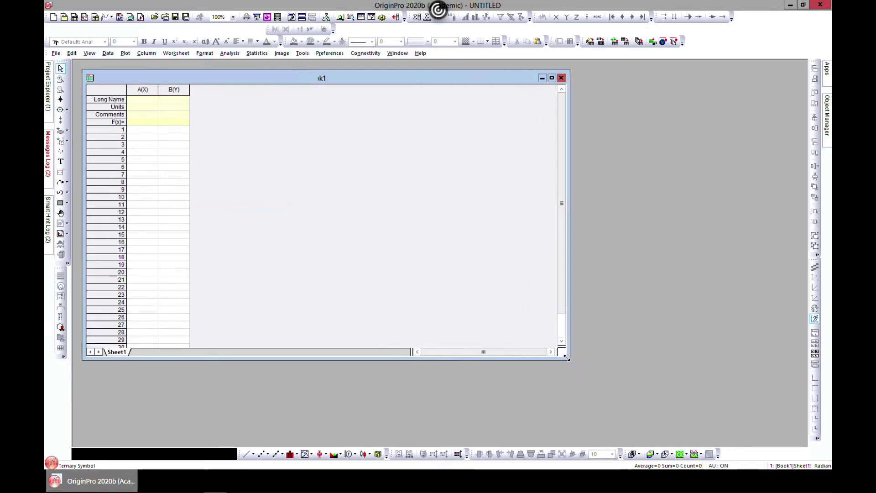
pyautogui.click(143, 90)
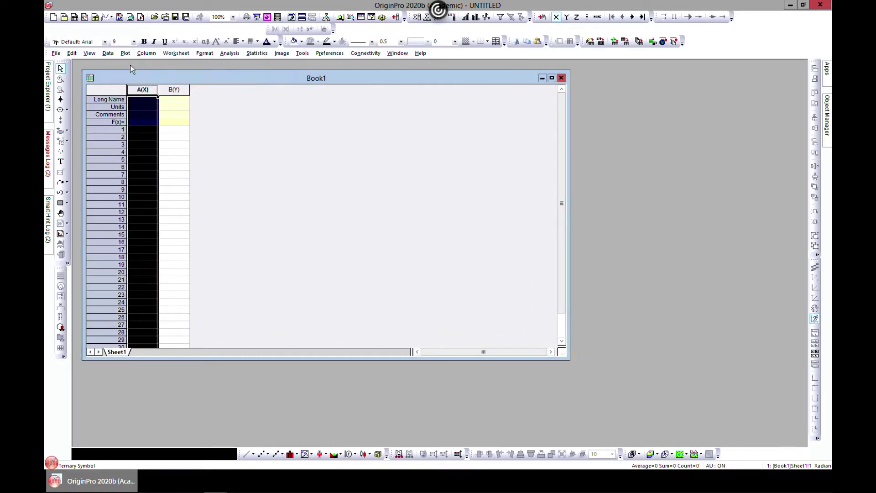
pyautogui.click(147, 53)
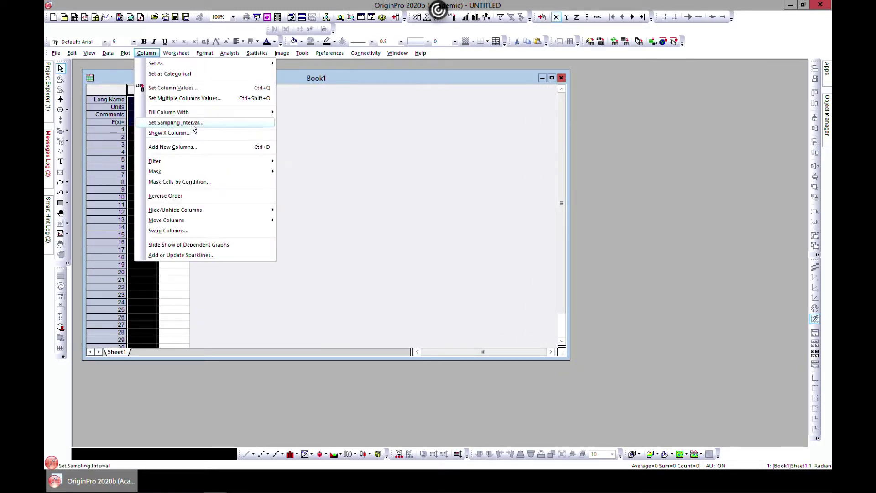
pyautogui.click(191, 147)
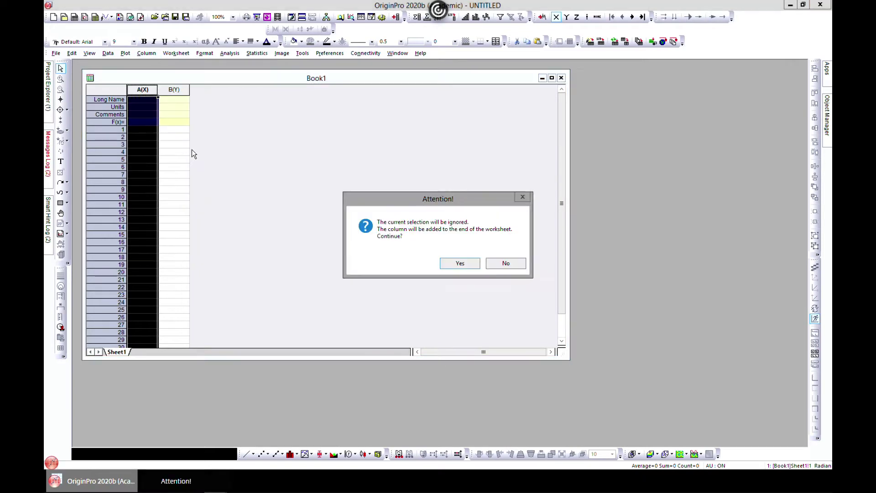
pyautogui.click(468, 264)
pyautogui.write('10')
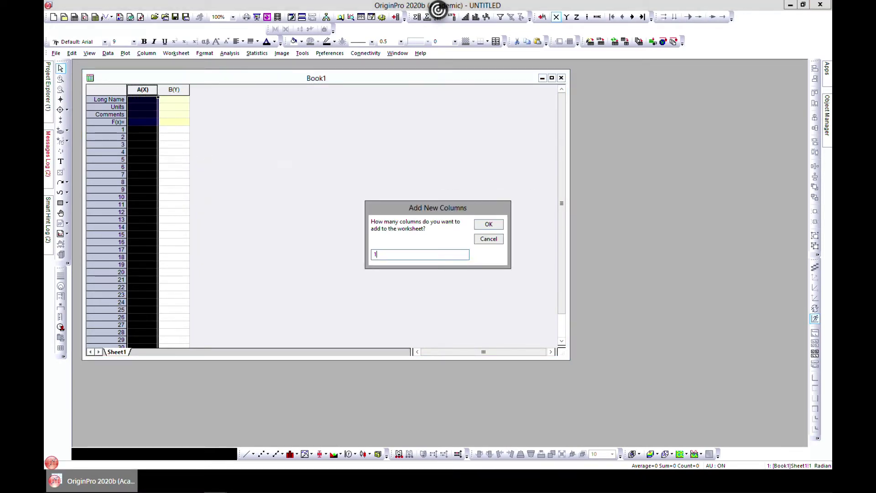
pyautogui.click(487, 221)
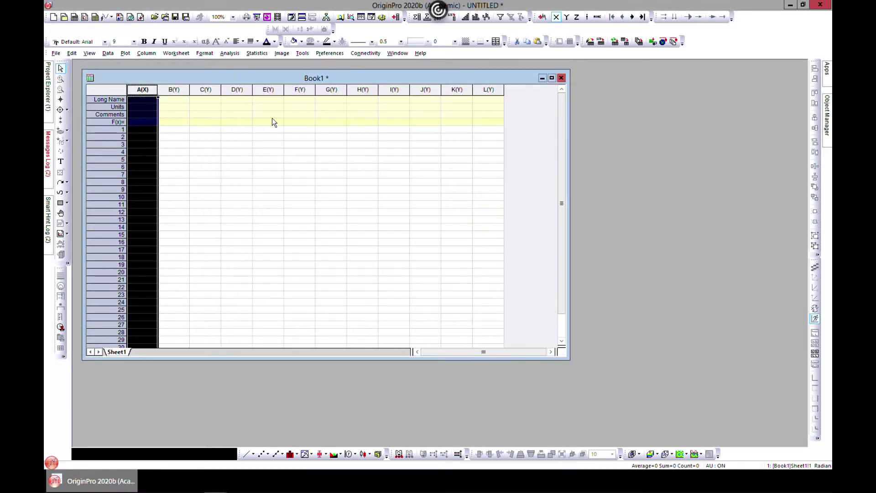
# Step: Set column C as the Z column so it reads C(Z)
pyautogui.click(192, 113)
pyautogui.click(173, 90)
pyautogui.click(191, 91)
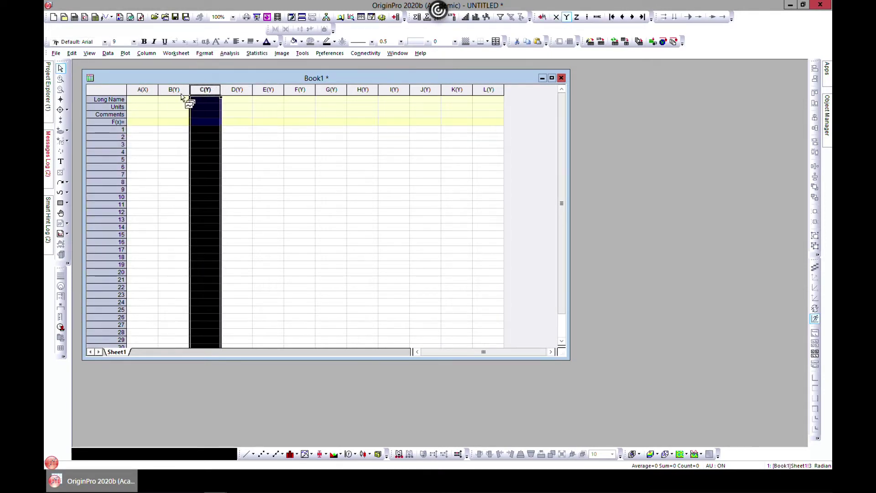
pyautogui.click(144, 90)
pyautogui.click(172, 90)
pyautogui.click(202, 90)
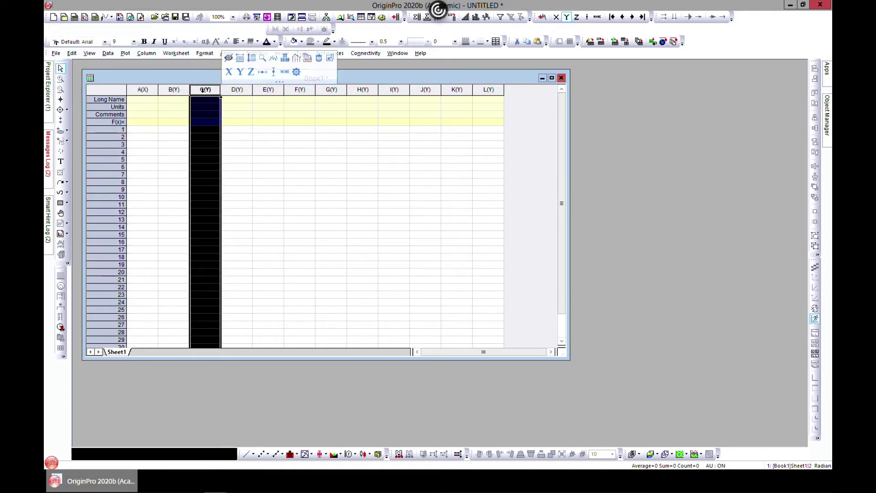
pyautogui.rightClick(202, 90)
pyautogui.moveTo(269, 149)
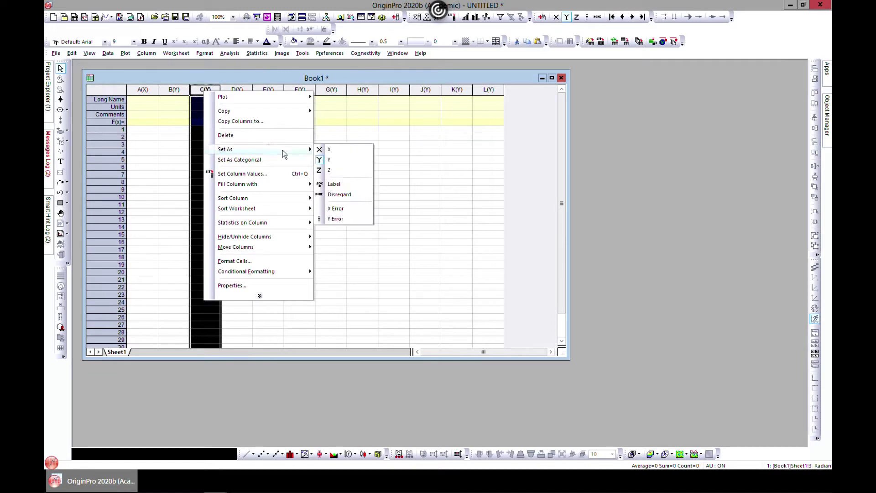
pyautogui.click(341, 172)
pyautogui.click(243, 173)
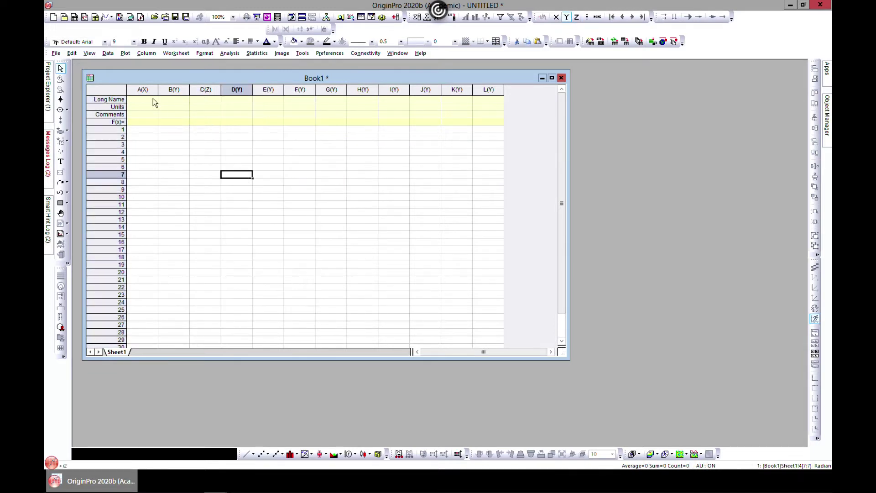
pyautogui.click(137, 88)
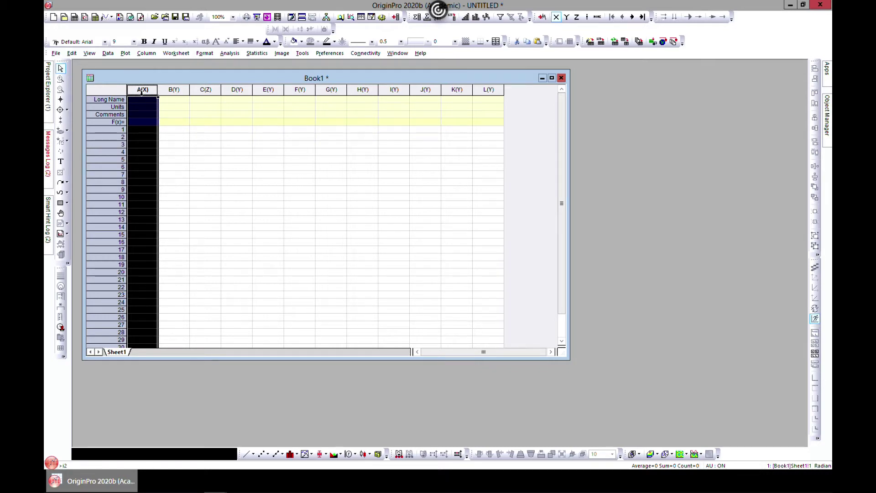
pyautogui.rightClick(142, 91)
# Step: Fill column A with numbers 1 to 1000, increment 1, in Repeat mode
pyautogui.moveTo(200, 155)
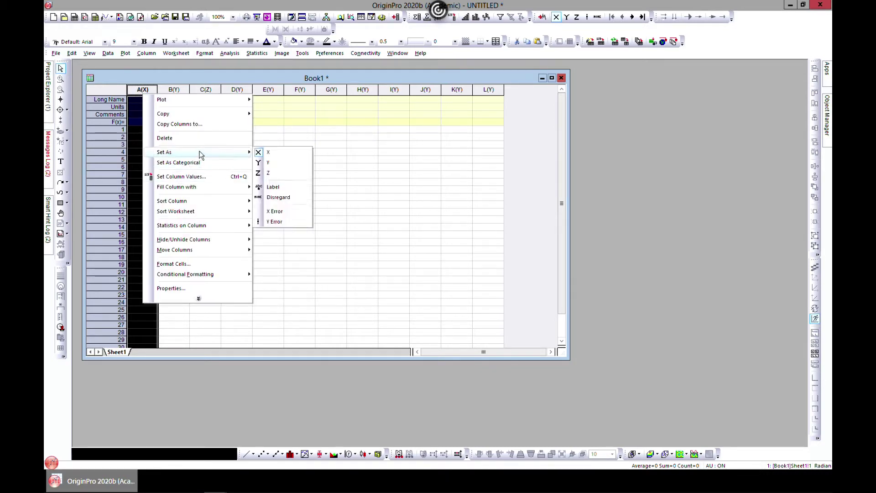
pyautogui.moveTo(204, 187)
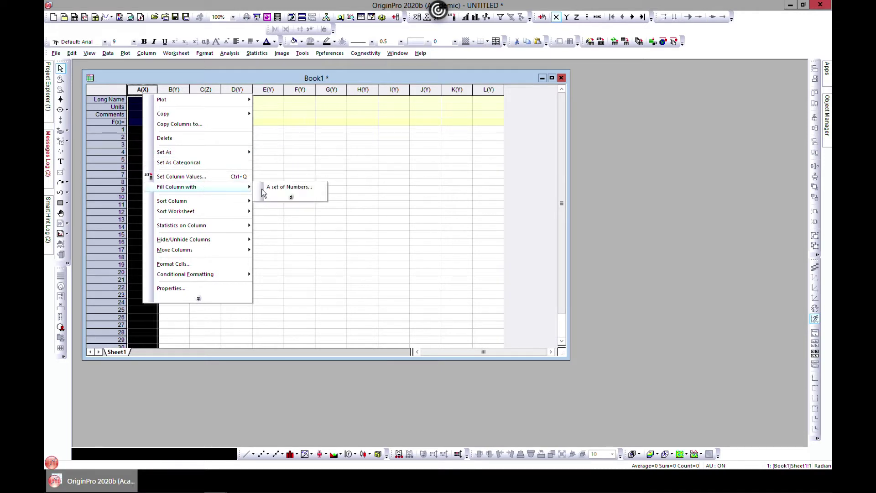
pyautogui.click(270, 190)
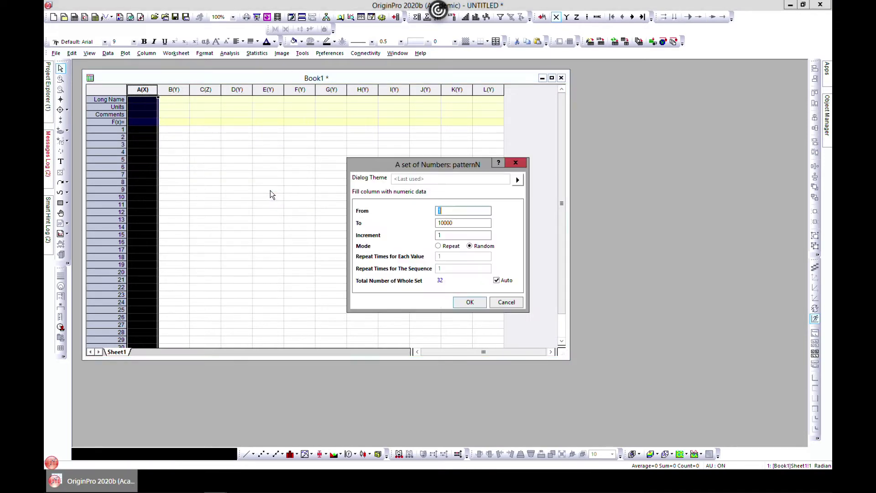
pyautogui.click(457, 223)
pyautogui.click(457, 227)
pyautogui.click(439, 246)
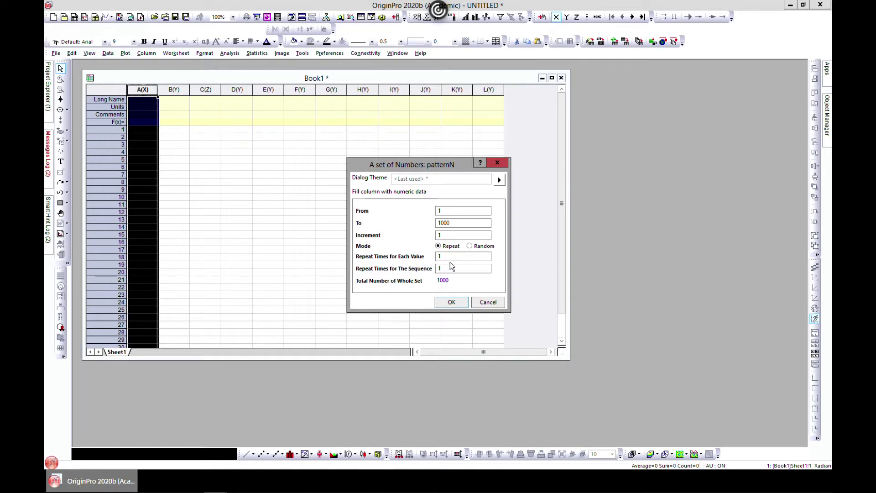
pyautogui.click(450, 302)
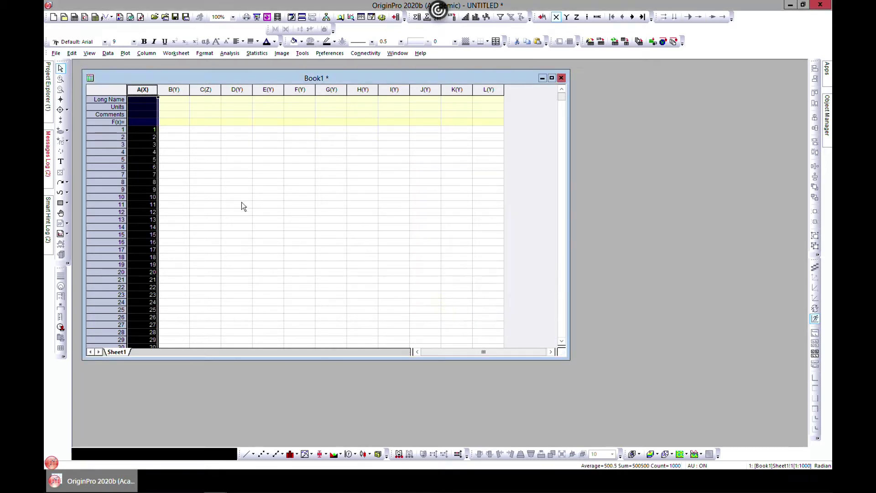
# Step: Fill column B with 1000 random integers from 1 to 1000 using Random mode
pyautogui.click(171, 89)
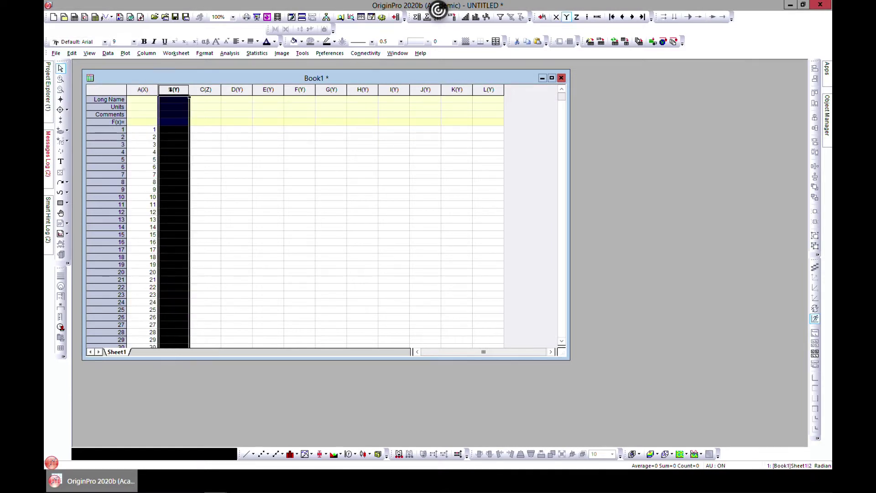
pyautogui.rightClick(174, 90)
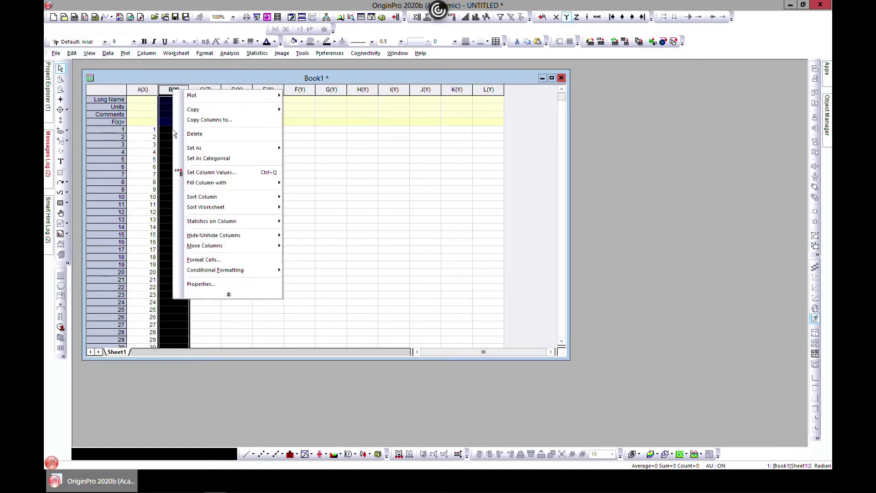
pyautogui.moveTo(227, 182)
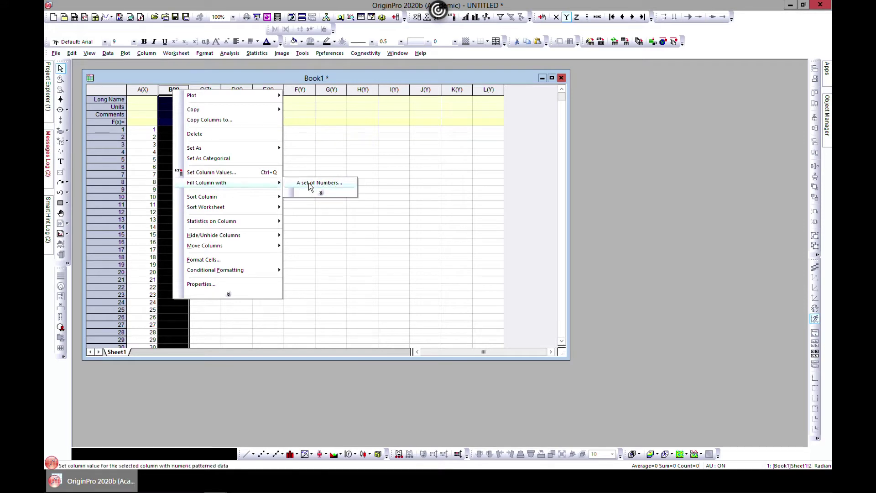
pyautogui.click(309, 183)
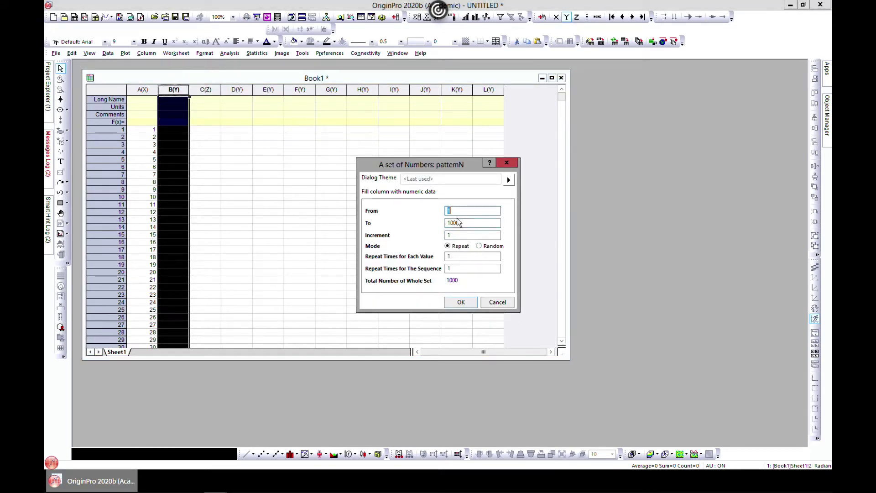
pyautogui.click(483, 246)
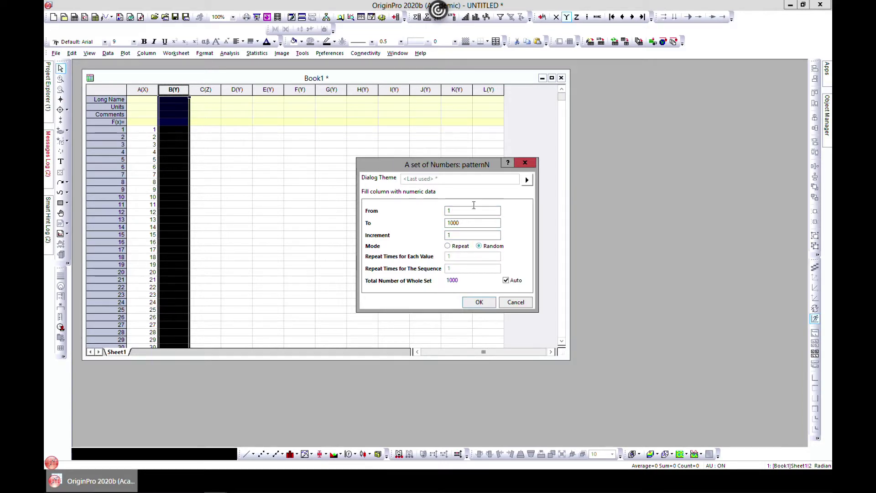
pyautogui.click(470, 304)
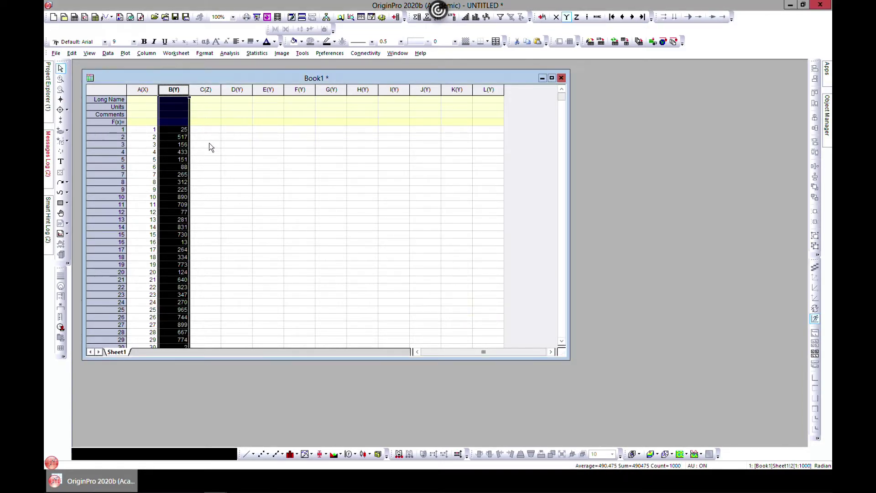
pyautogui.click(210, 91)
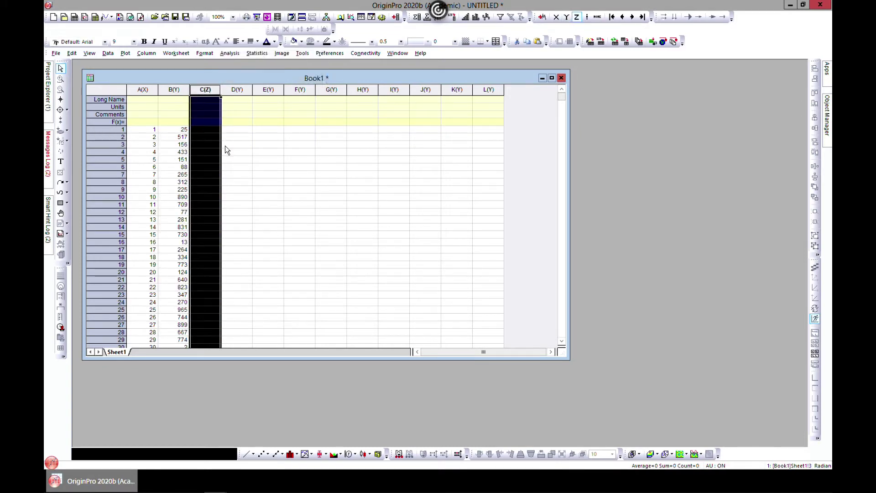
# Step: Fill column C(Z) with 1000 random integers between 1 and 10000
pyautogui.rightClick(206, 129)
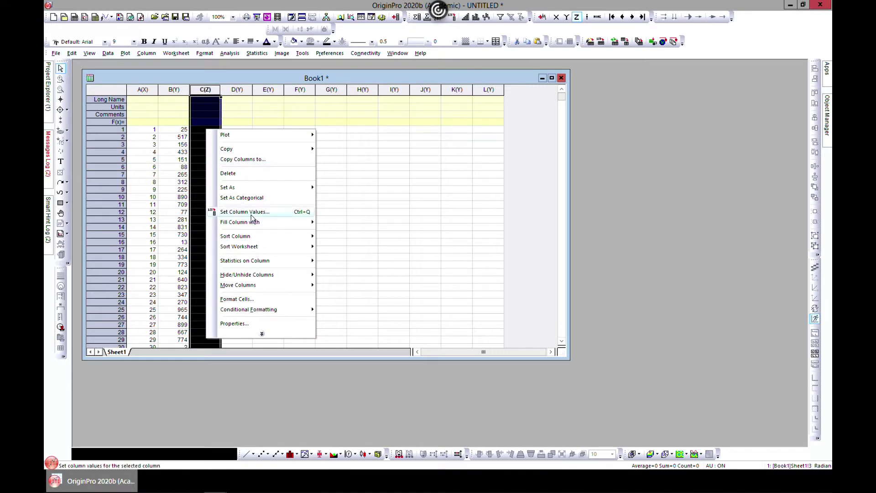
pyautogui.moveTo(257, 224)
pyautogui.click(345, 223)
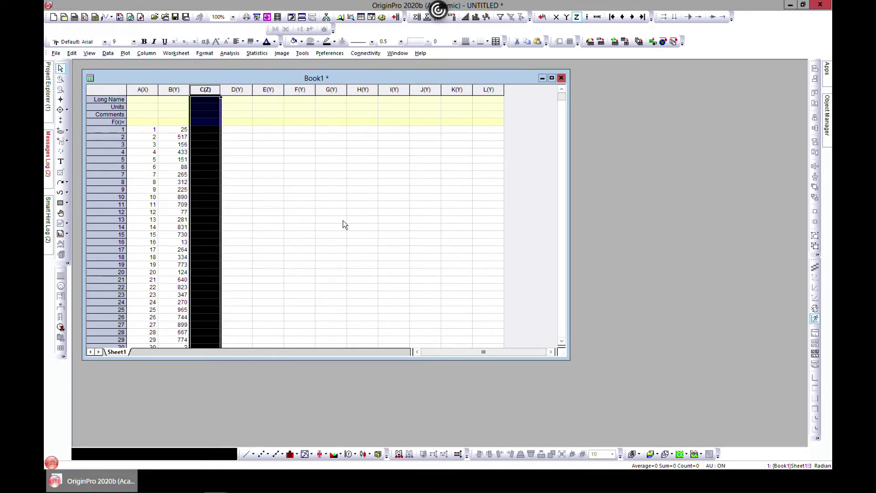
pyautogui.doubleClick(459, 224)
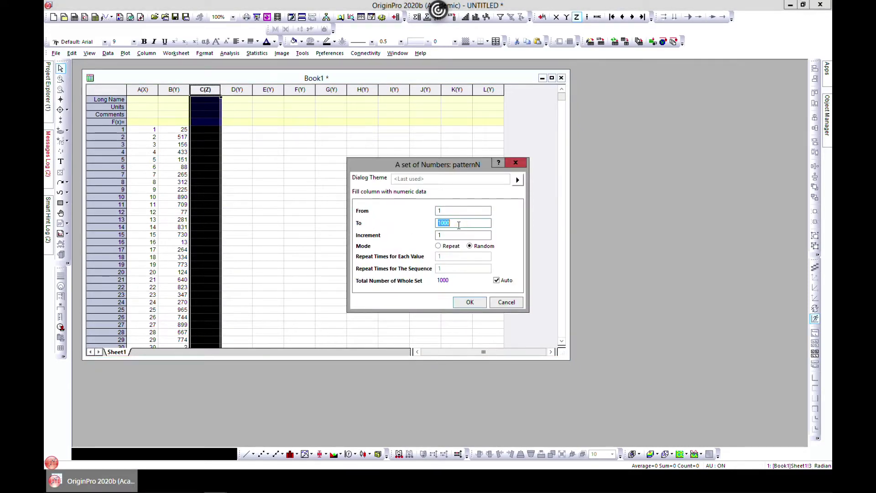
pyautogui.click(453, 227)
pyautogui.click(470, 302)
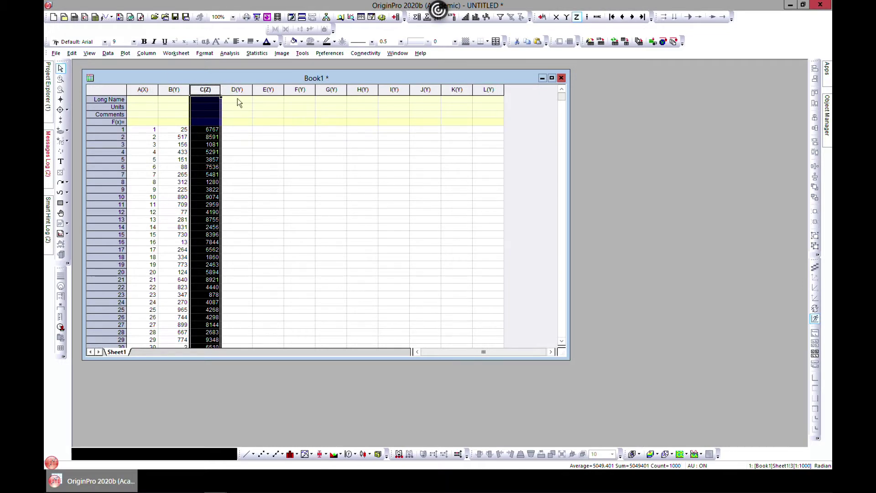
pyautogui.moveTo(169, 78); pyautogui.dragTo(197, 78)
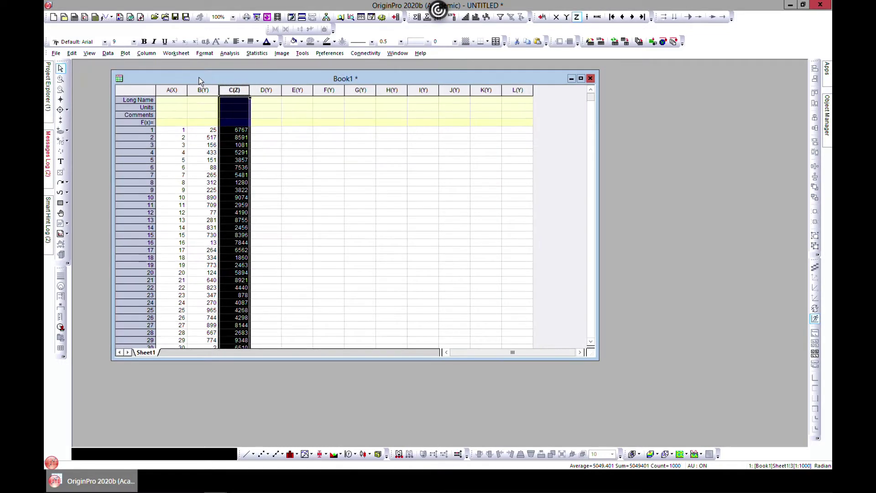
pyautogui.click(55, 53)
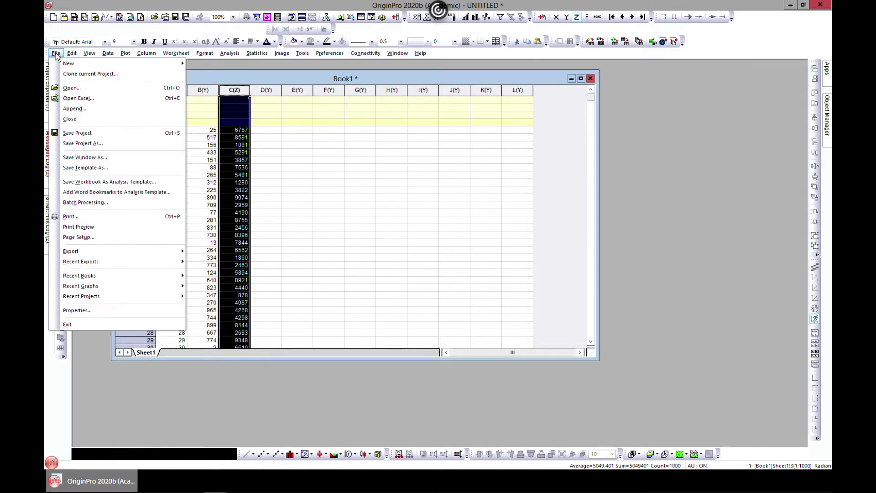
# Step: Save the project as 3d.opju in the Origin Class folder and enlarge Book1
pyautogui.click(85, 144)
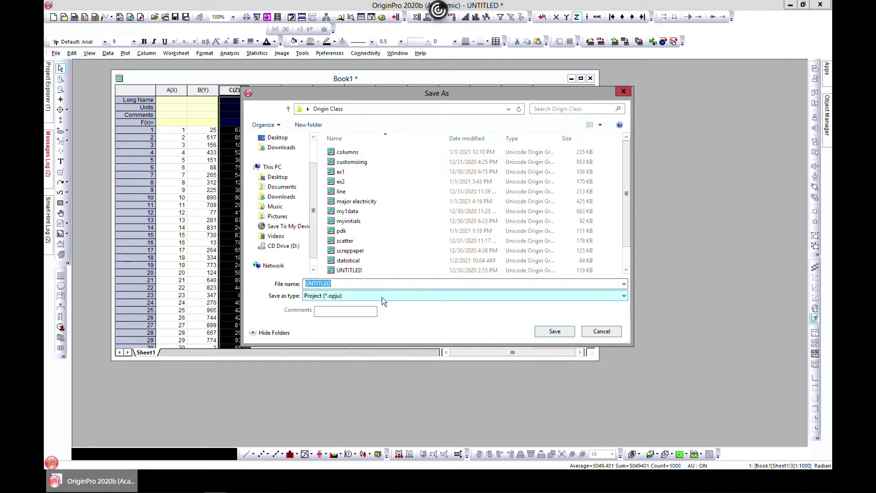
pyautogui.press('BackSpace')
pyautogui.click(545, 333)
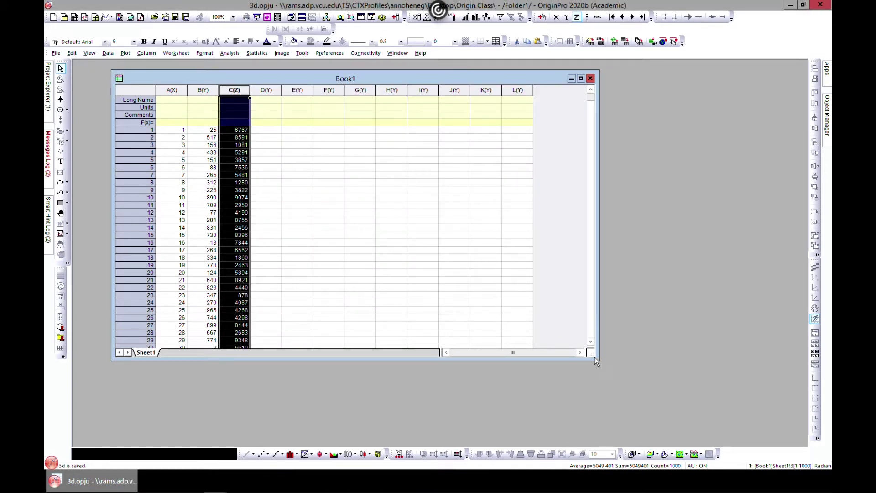
pyautogui.moveTo(598, 363); pyautogui.dragTo(655, 393)
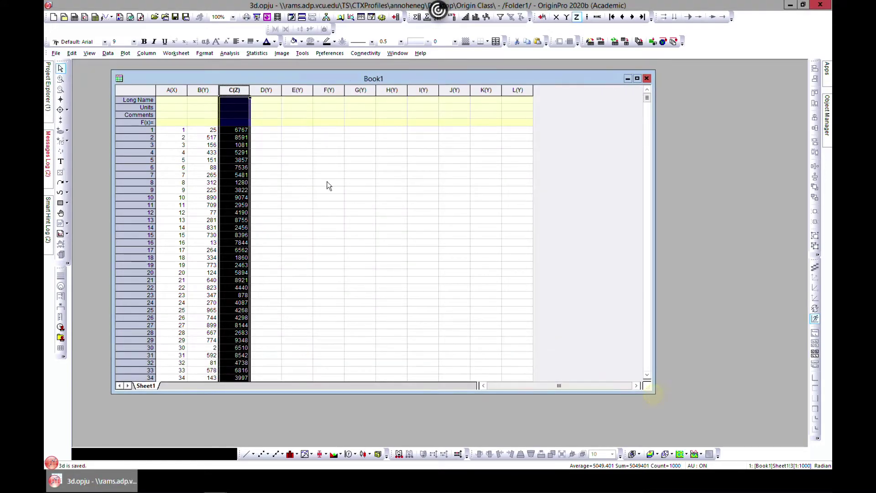
pyautogui.click(317, 170)
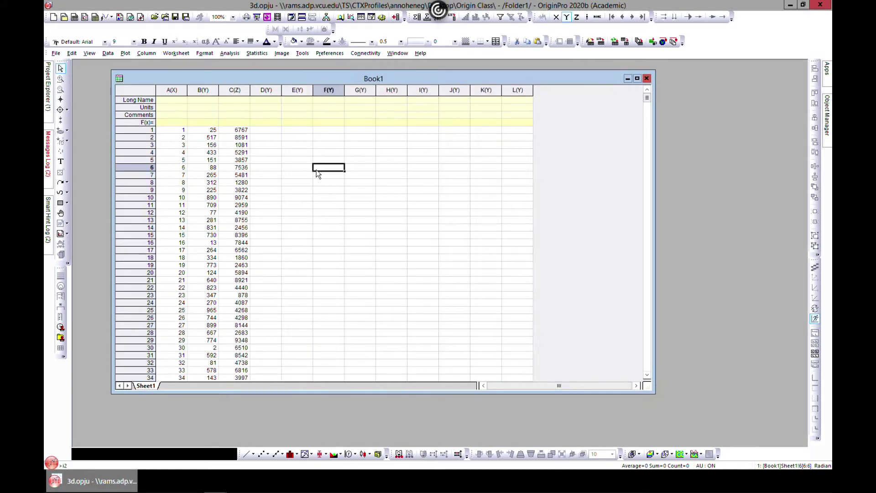
# Step: Plot columns A, B and C as a 3D Scatter and maximize Graph1
pyautogui.click(169, 90)
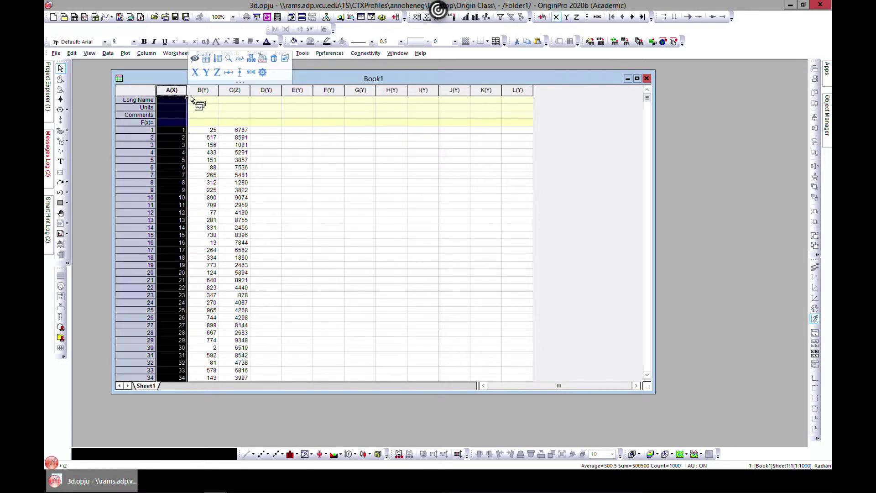
pyautogui.keyDown('shift'); pyautogui.click(203, 90); pyautogui.keyUp('shift')
pyautogui.keyDown('shift'); pyautogui.click(235, 90); pyautogui.keyUp('shift')
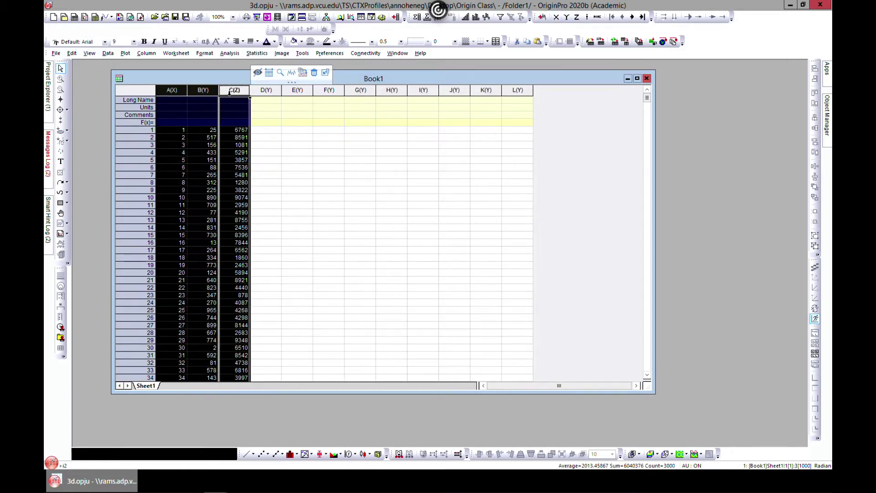
pyautogui.click(124, 53)
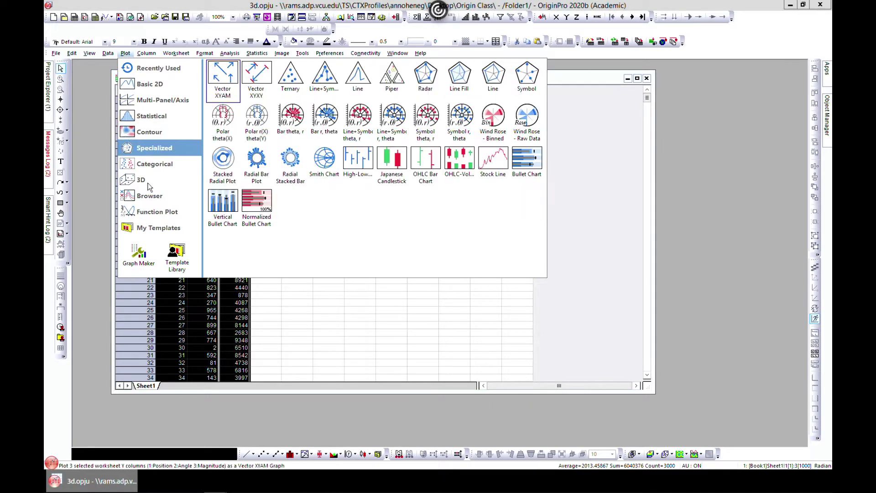
pyautogui.moveTo(147, 182)
pyautogui.click(222, 73)
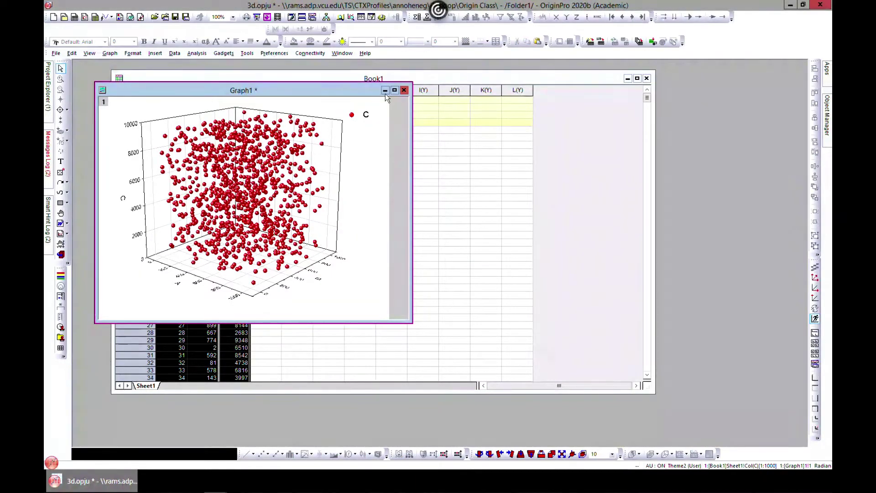
pyautogui.click(395, 90)
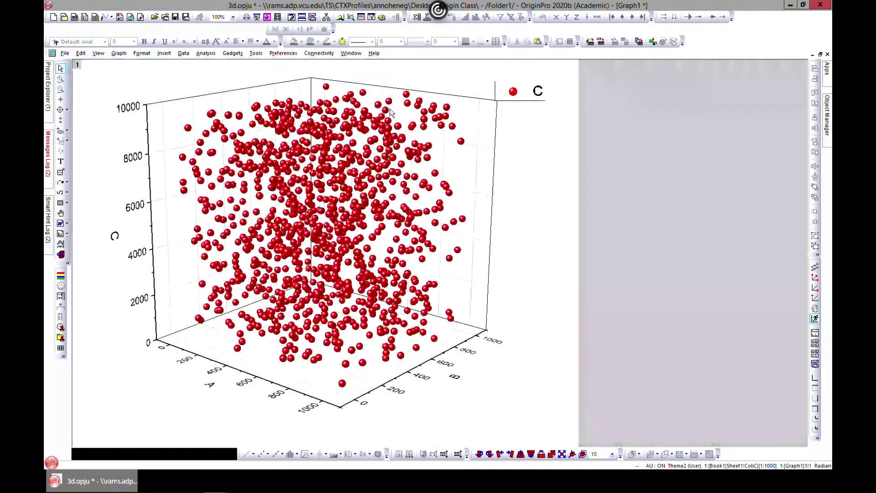
pyautogui.click(375, 304)
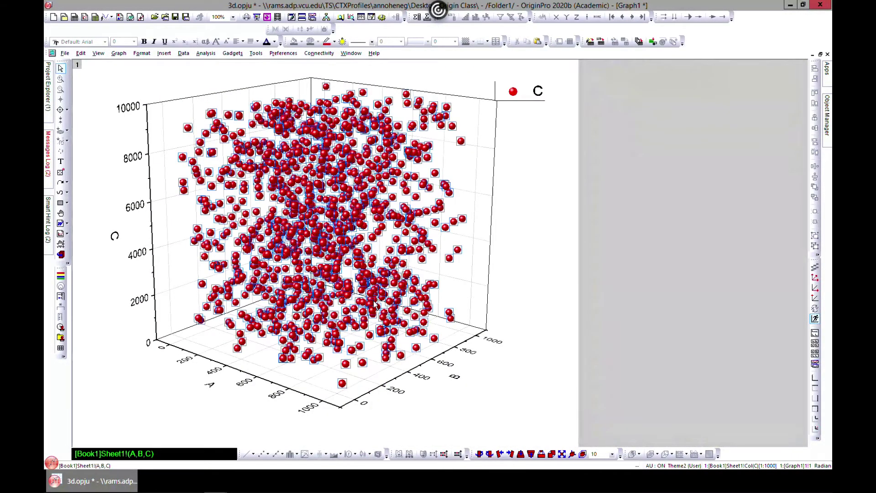
pyautogui.click(486, 246)
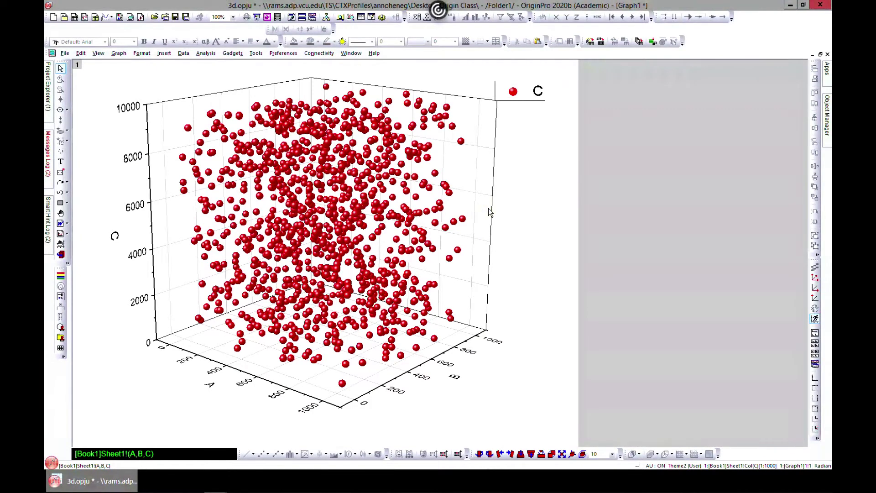
# Step: Rotate the Graph1 scatter cube to a new tilted orientation in Rotate mode
pyautogui.click(452, 258)
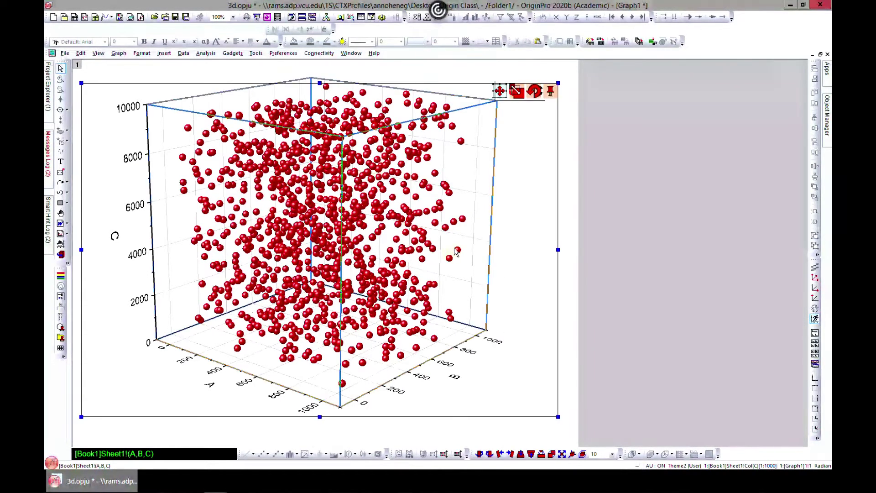
pyautogui.click(535, 92)
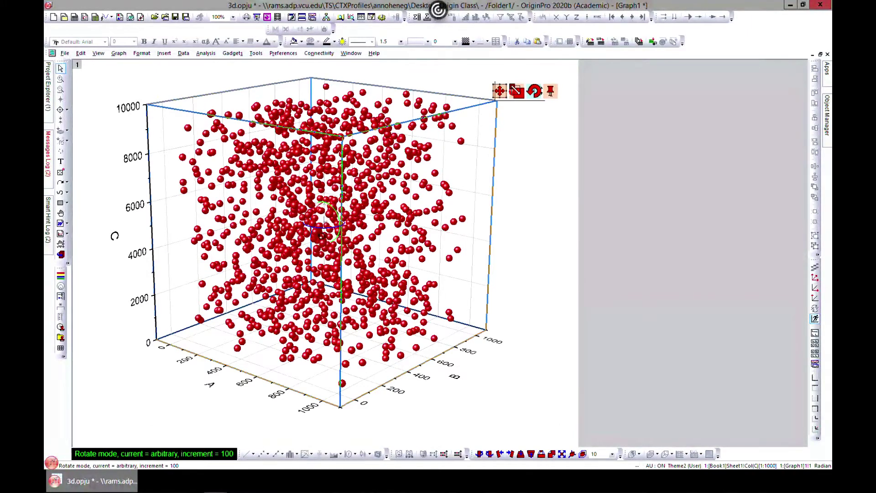
pyautogui.moveTo(333, 236); pyautogui.dragTo(341, 237)
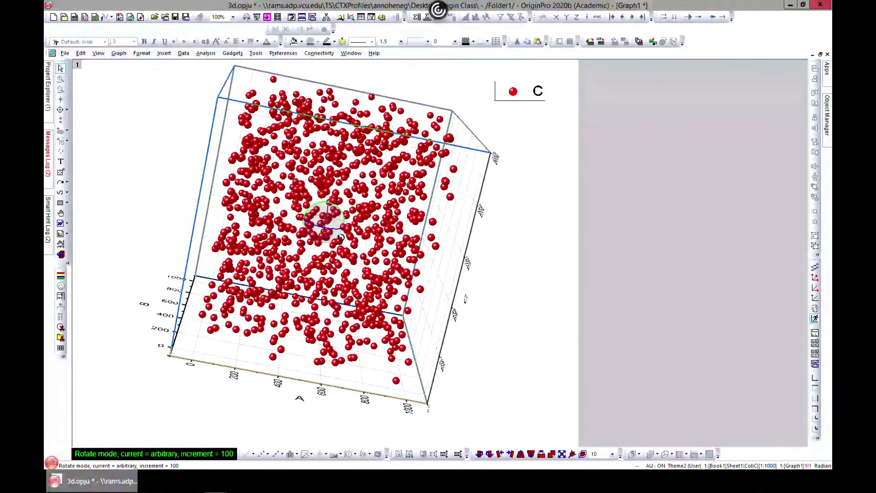
pyautogui.moveTo(342, 237); pyautogui.dragTo(322, 236)
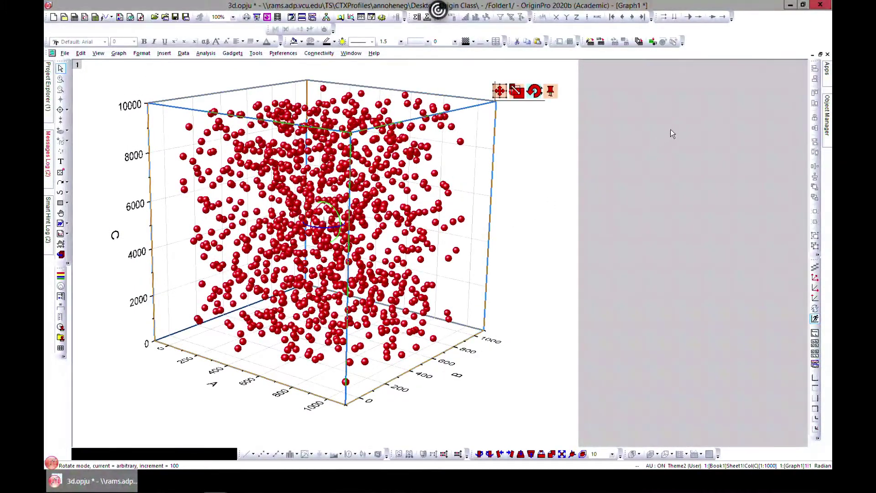
# Step: Plot rows 1–10 of columns A–C as a 3D Scatter in a maximized Graph2
pyautogui.click(820, 54)
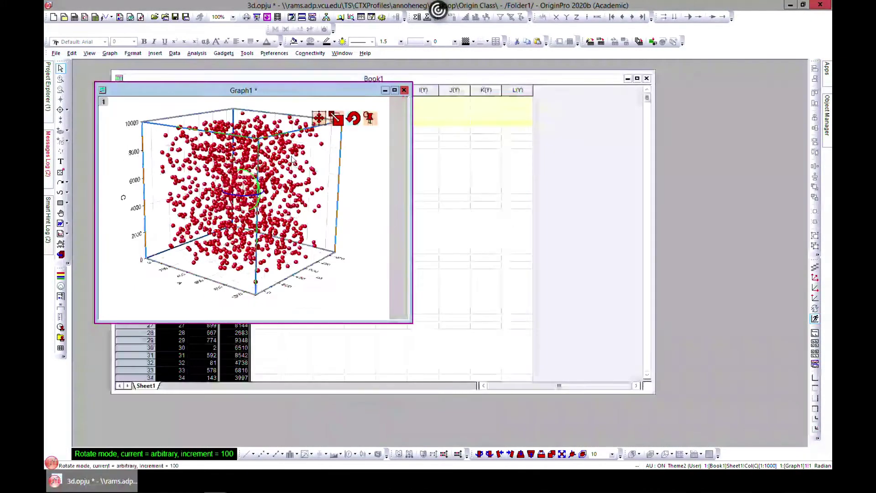
pyautogui.moveTo(284, 97); pyautogui.dragTo(560, 148)
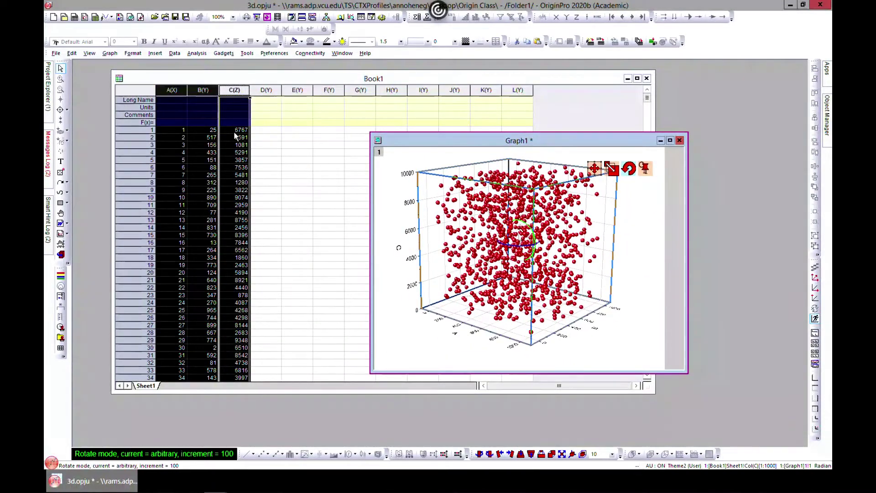
pyautogui.click(181, 128)
pyautogui.moveTo(176, 130); pyautogui.dragTo(243, 204)
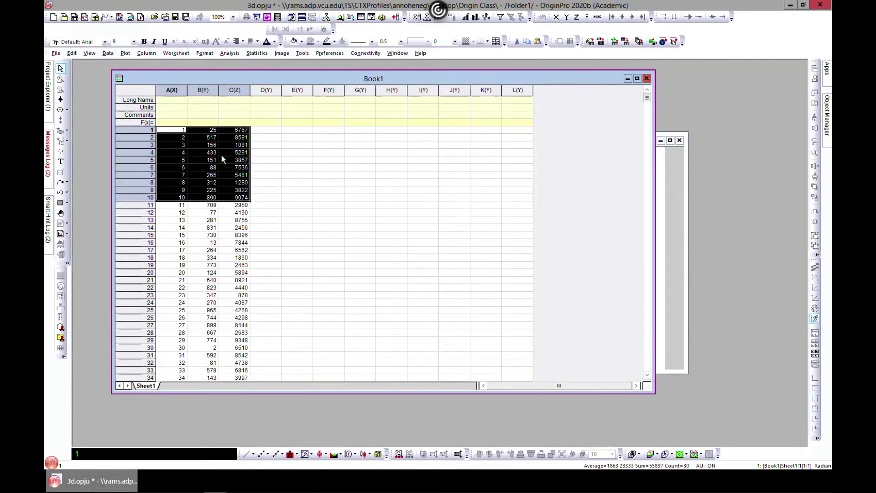
pyautogui.click(126, 53)
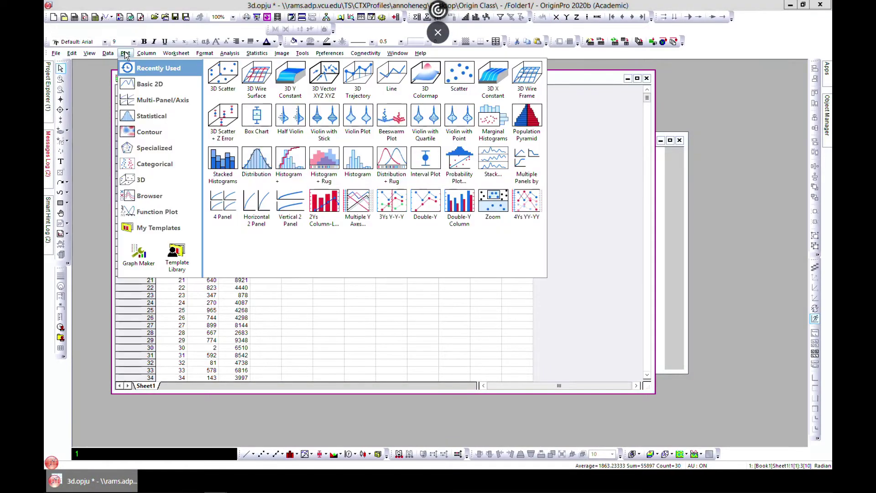
pyautogui.click(219, 78)
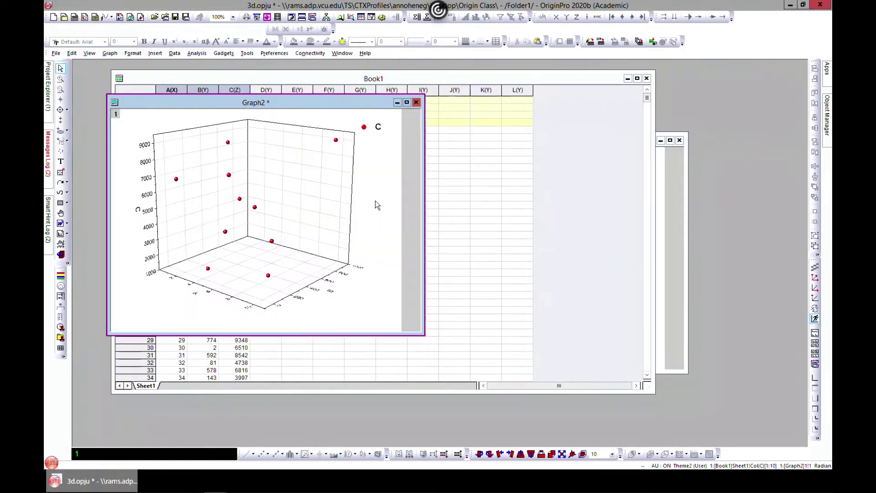
pyautogui.click(407, 102)
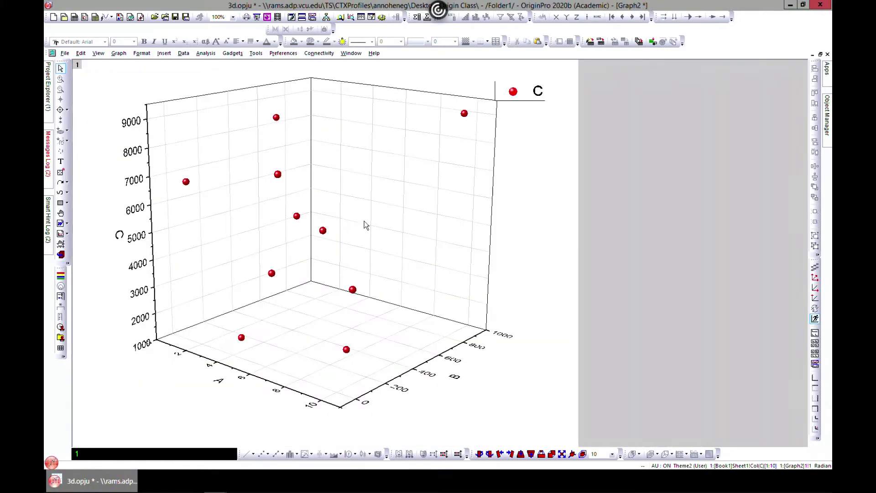
pyautogui.click(364, 221)
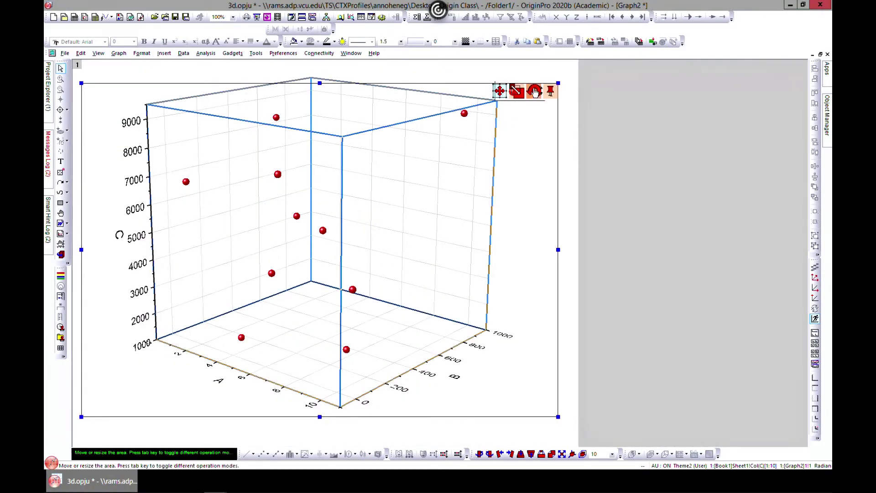
# Step: Tilt the ten-point cube, then turn the XY and ZX projections on and back off
pyautogui.click(535, 91)
pyautogui.moveTo(320, 223)
pyautogui.mouseDown()
pyautogui.moveTo(336, 227)
pyautogui.moveTo(309, 228)
pyautogui.moveTo(291, 211)
pyautogui.moveTo(327, 217)
pyautogui.moveTo(308, 224)
pyautogui.moveTo(319, 218)
pyautogui.mouseUp()
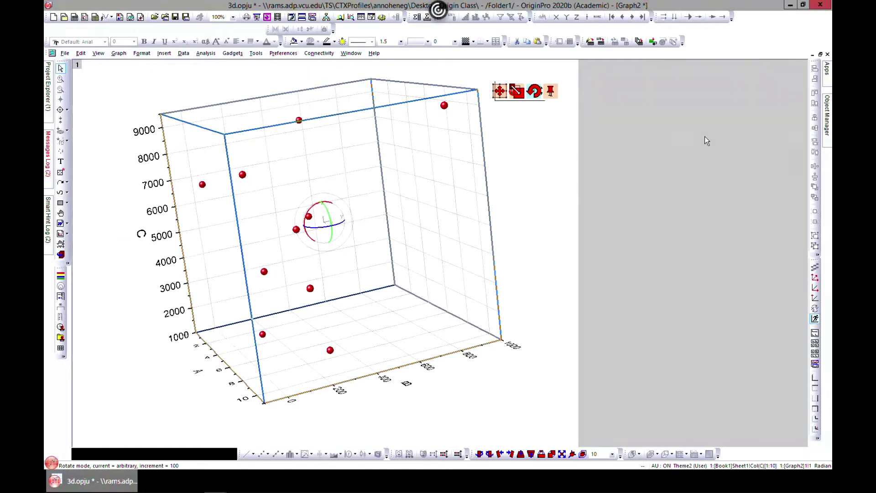
pyautogui.moveTo(827, 114)
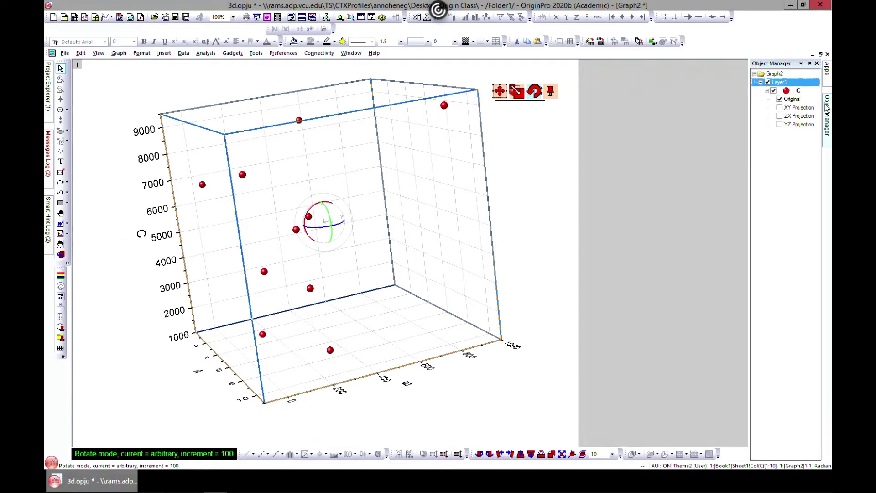
pyautogui.click(780, 108)
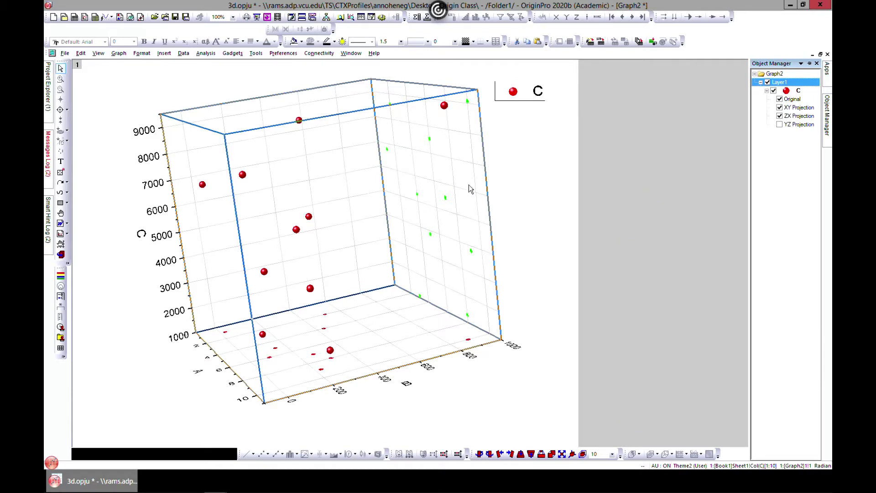
pyautogui.click(780, 125)
pyautogui.click(779, 124)
pyautogui.click(780, 108)
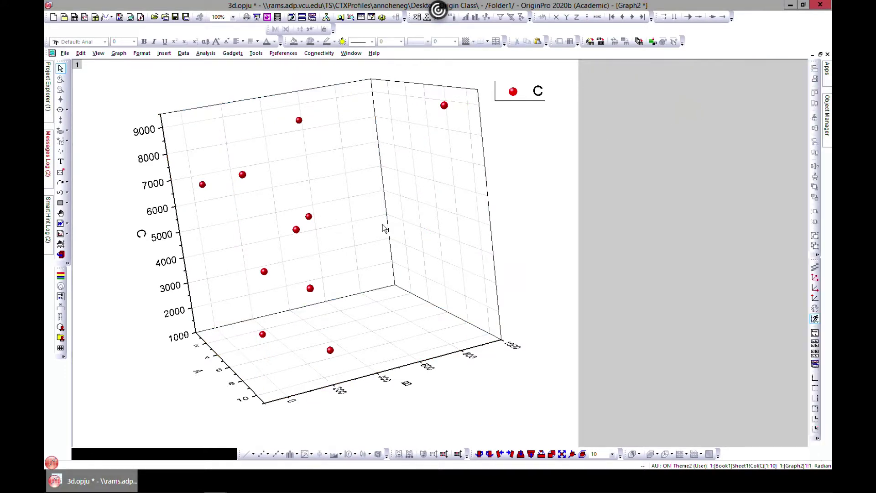
pyautogui.click(820, 55)
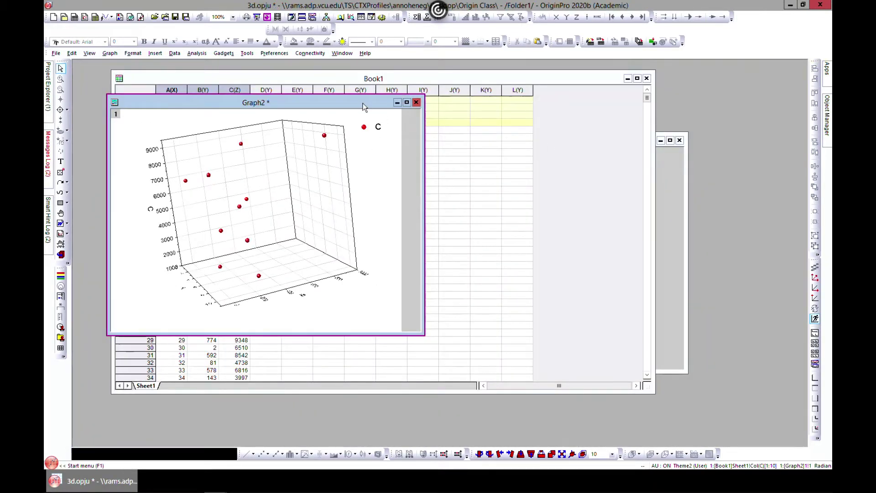
# Step: Move Graph2 aside, maximize Graph1, and open Plot Details for its 3D layer
pyautogui.moveTo(366, 103); pyautogui.dragTo(381, 152)
pyautogui.click(677, 210)
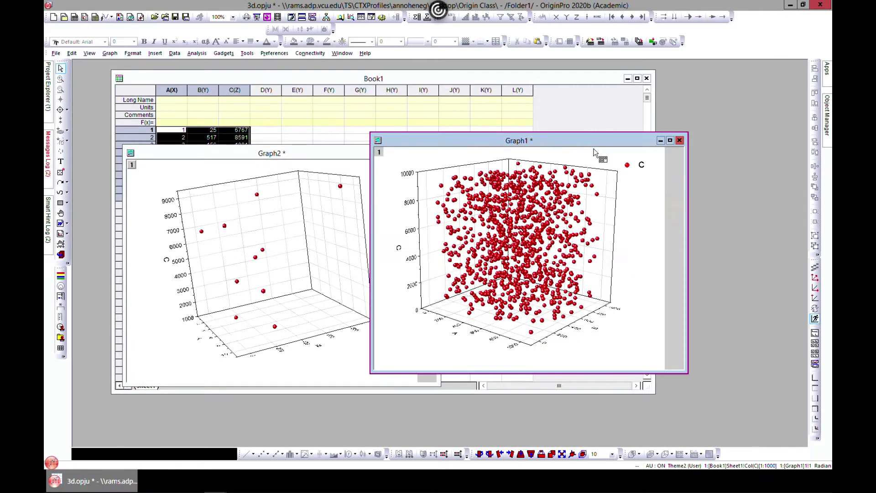
pyautogui.moveTo(633, 142); pyautogui.dragTo(598, 130)
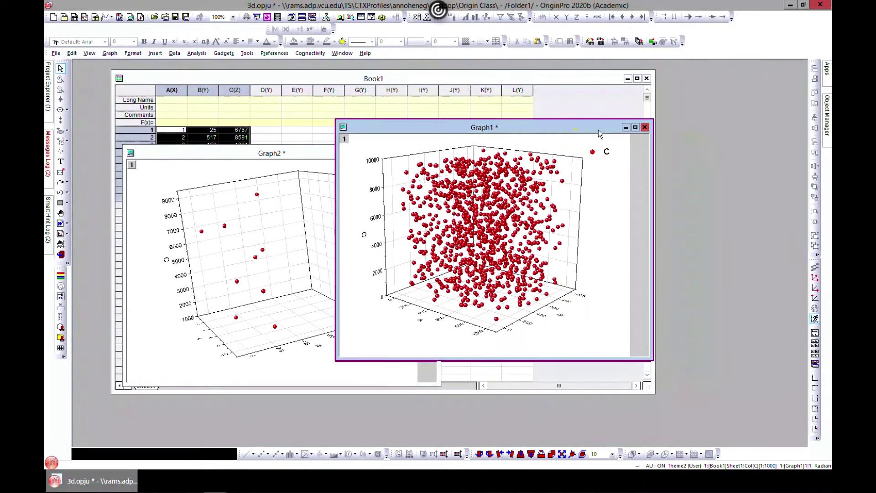
pyautogui.click(634, 128)
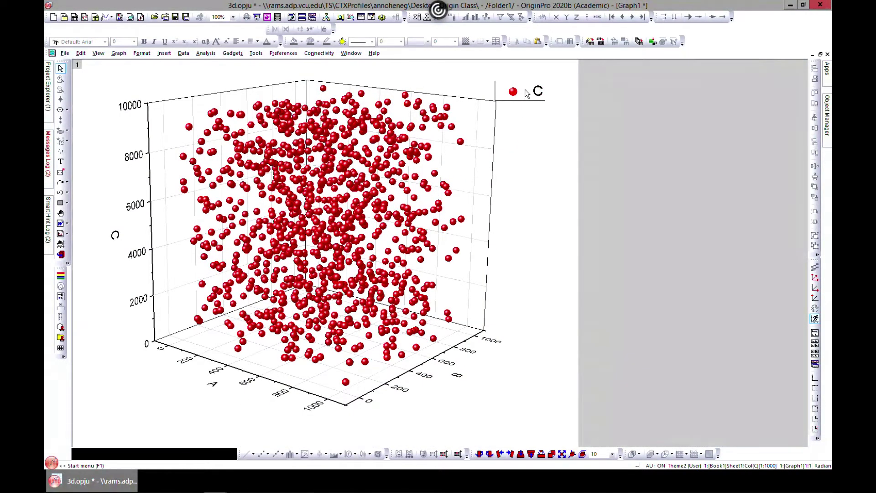
pyautogui.click(461, 210)
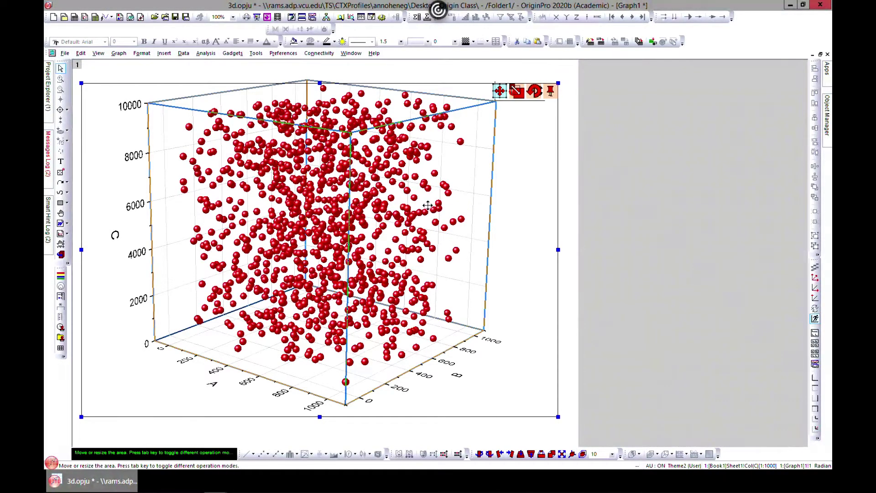
pyautogui.doubleClick(466, 189)
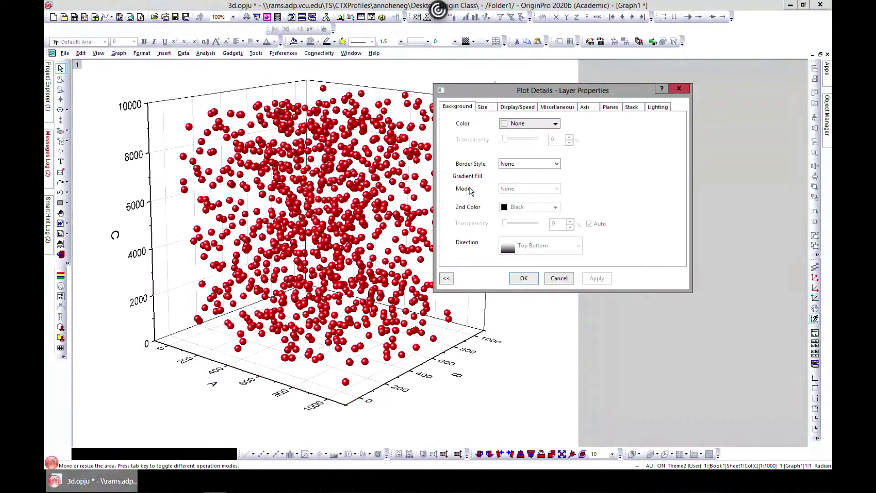
# Step: Try a pink #FF44AB layer background at 95%, then 56% transparency
pyautogui.moveTo(503, 91); pyautogui.dragTo(535, 96)
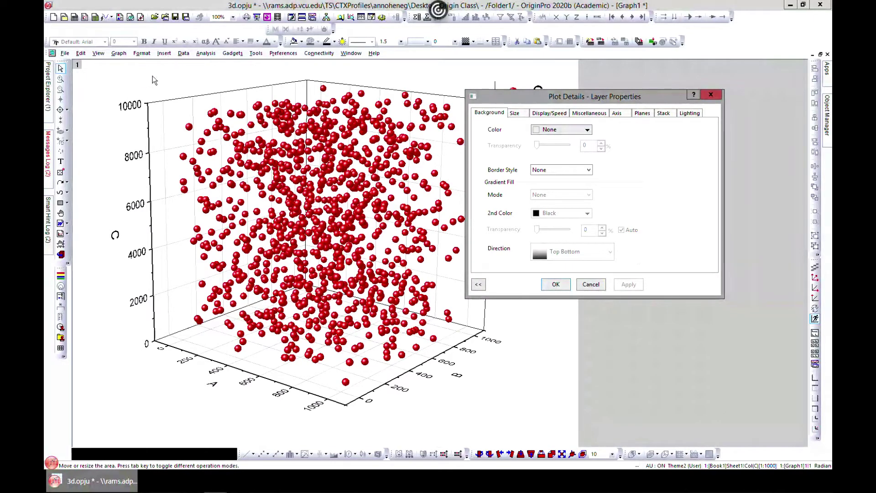
pyautogui.click(587, 130)
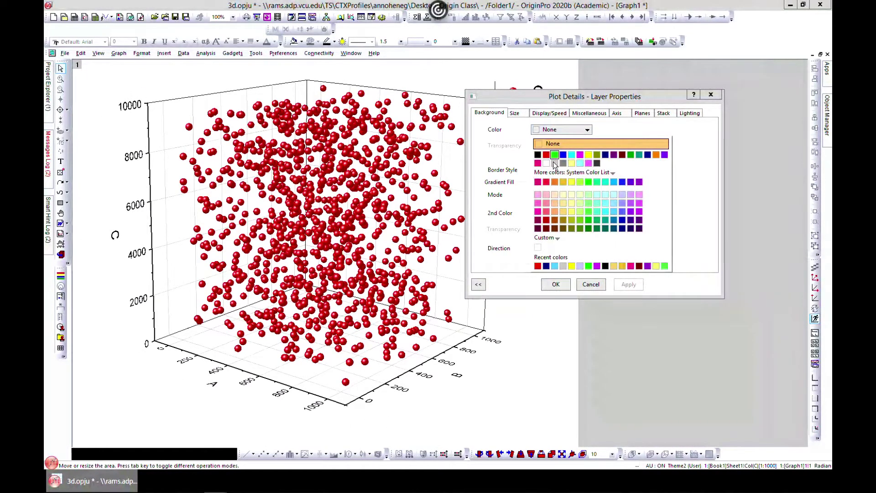
pyautogui.click(538, 212)
pyautogui.click(634, 287)
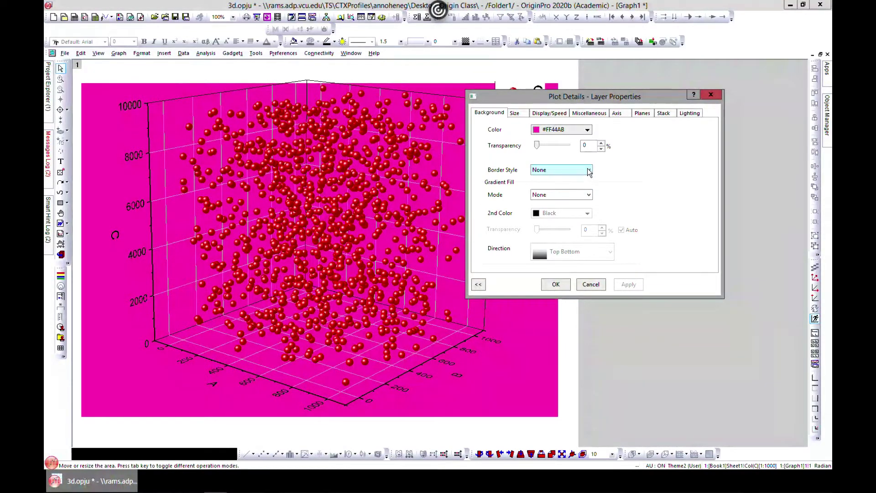
pyautogui.moveTo(536, 146); pyautogui.dragTo(566, 147)
pyautogui.click(635, 285)
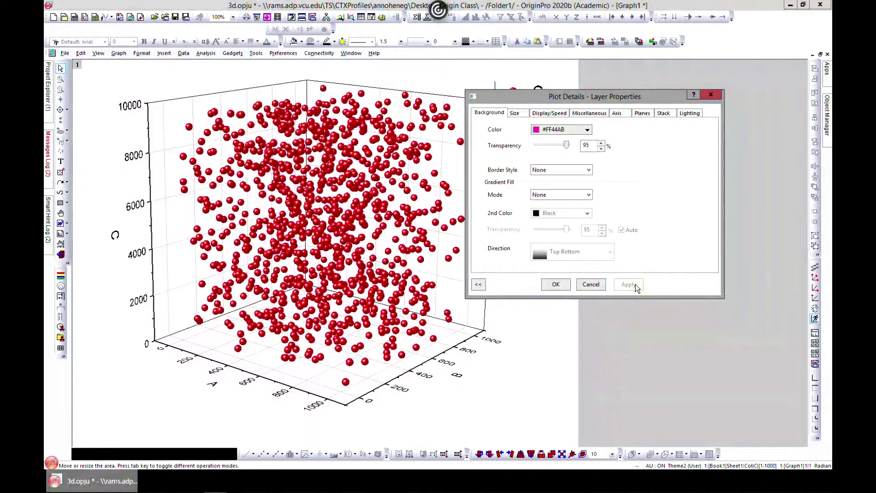
pyautogui.moveTo(565, 146); pyautogui.dragTo(554, 146)
pyautogui.click(621, 283)
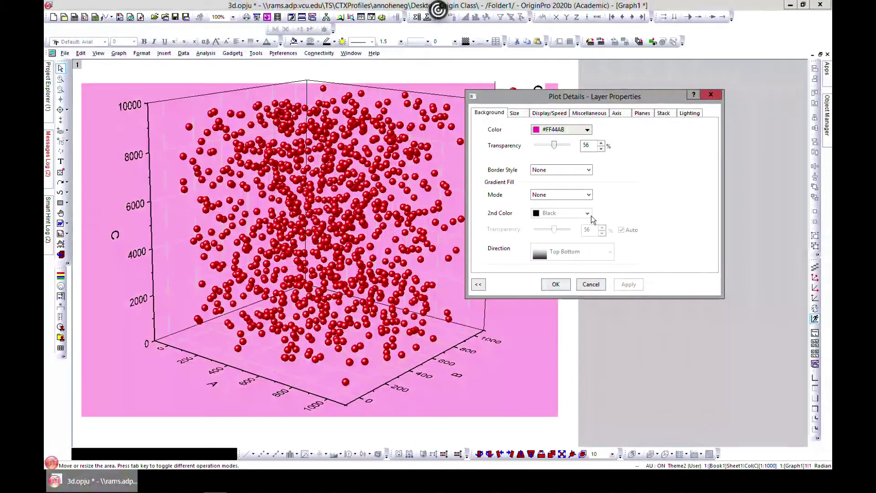
# Step: Reset the layer background colour to None and apply a Shadow border style
pyautogui.click(584, 130)
pyautogui.click(543, 142)
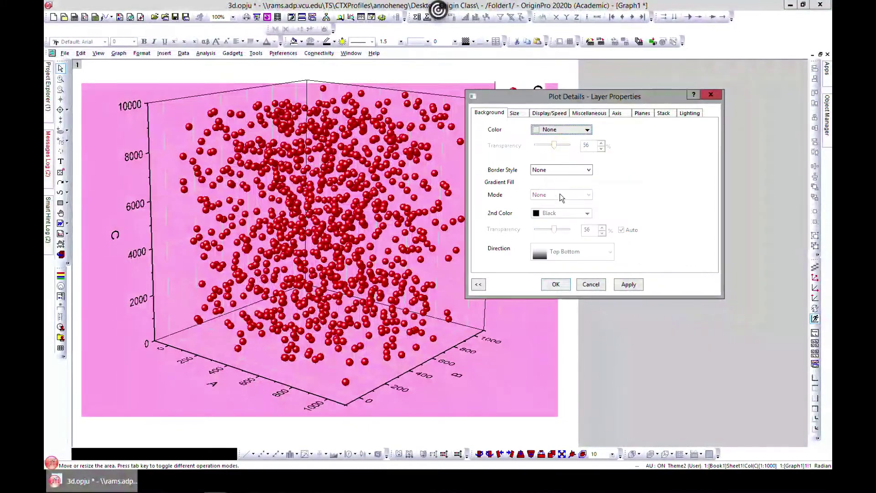
pyautogui.click(576, 170)
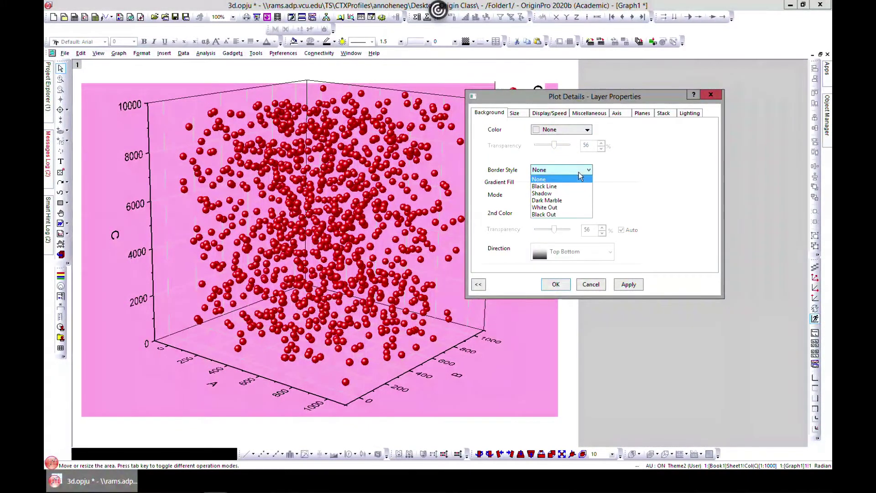
pyautogui.click(679, 186)
pyautogui.click(570, 170)
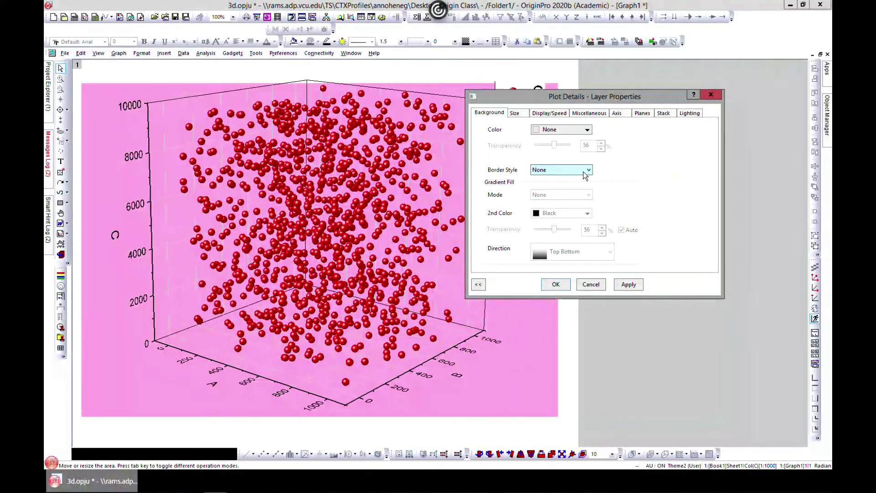
pyautogui.click(566, 193)
pyautogui.click(628, 285)
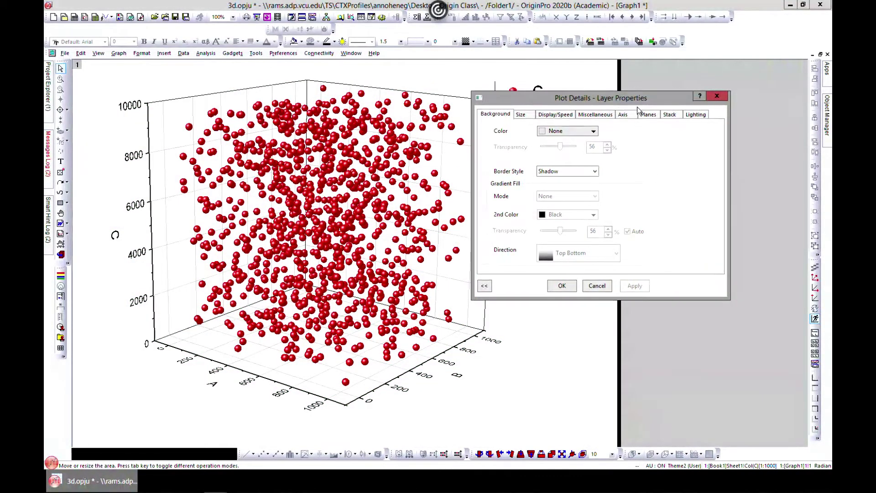
pyautogui.moveTo(637, 107); pyautogui.dragTo(667, 129)
pyautogui.click(548, 134)
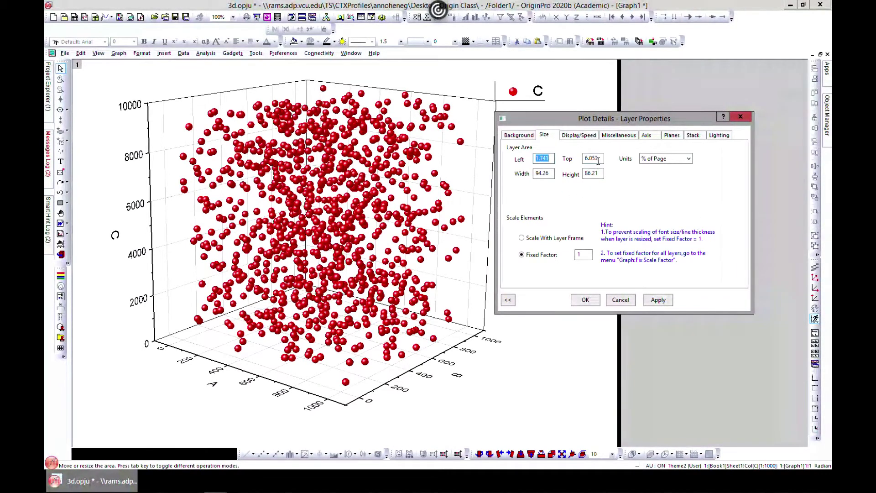
# Step: Browse the Display/Speed and Axis settings, then apply the Planes settings with XY, YZ, ZX grids
pyautogui.click(593, 135)
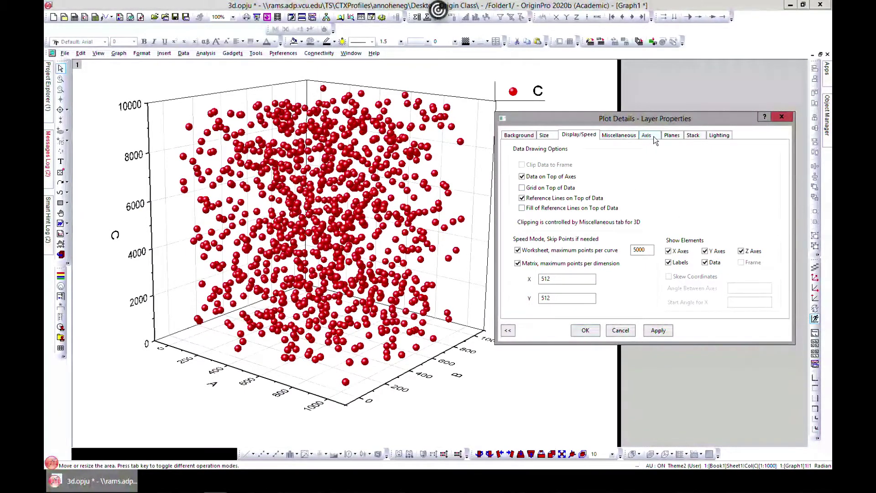
pyautogui.click(670, 136)
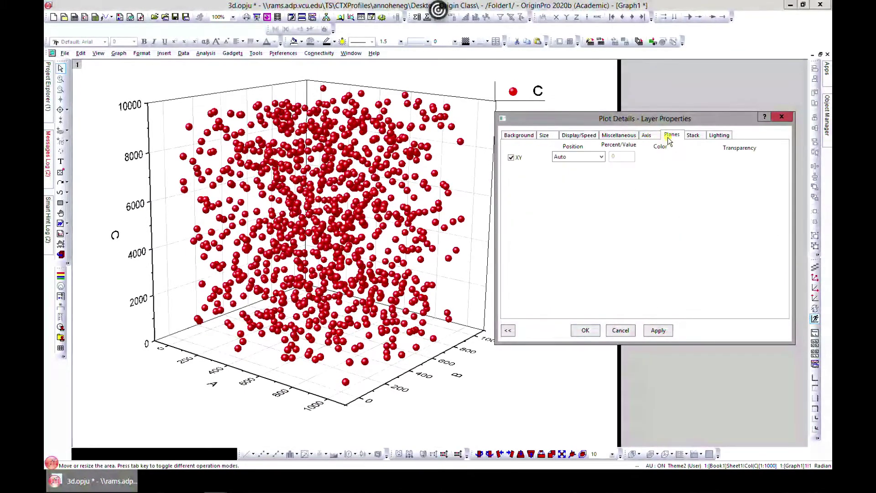
pyautogui.click(645, 136)
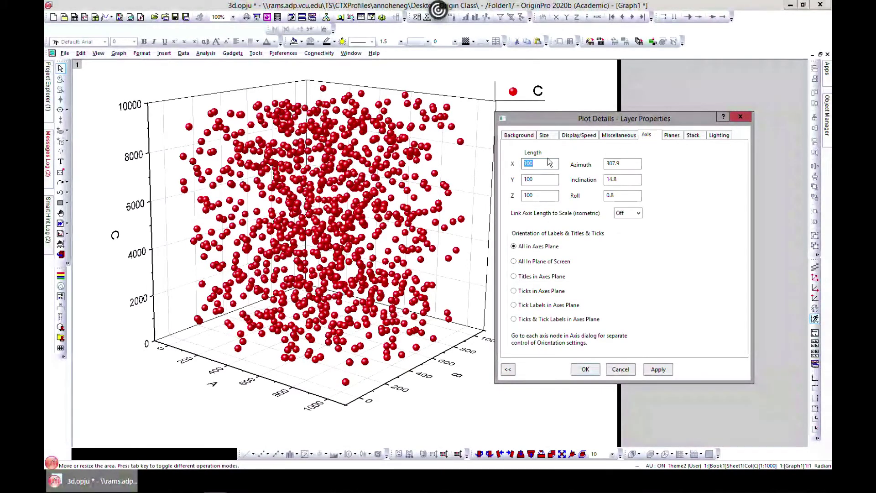
pyautogui.click(669, 135)
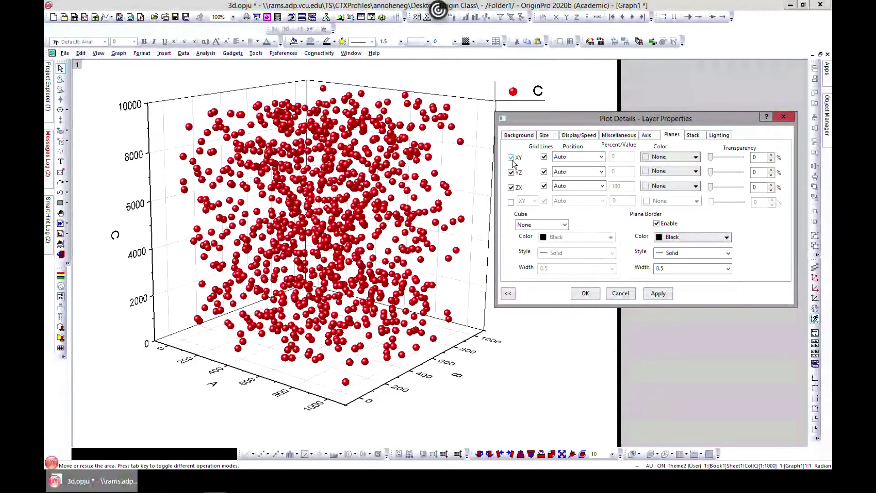
pyautogui.click(664, 294)
# Step: Turn on XY plane grid lines at Auto position, try a black XY plane, then remove its colour
pyautogui.click(544, 157)
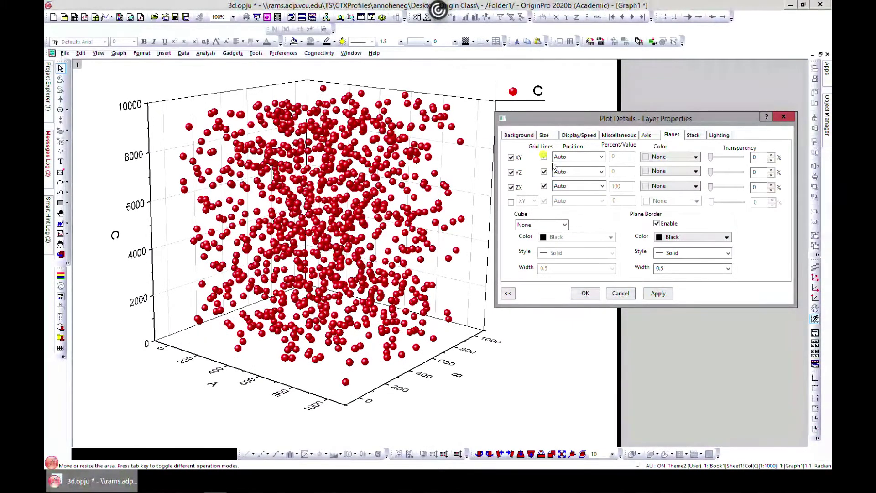
pyautogui.click(659, 293)
pyautogui.click(600, 157)
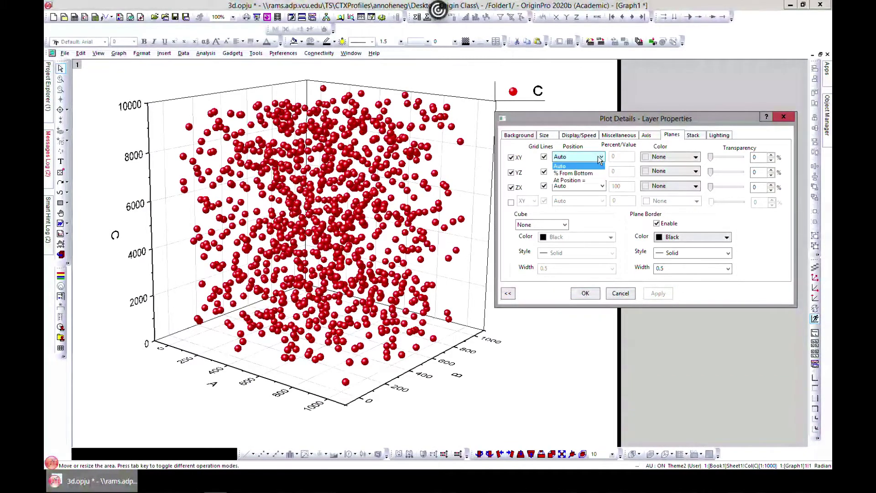
pyautogui.click(597, 156)
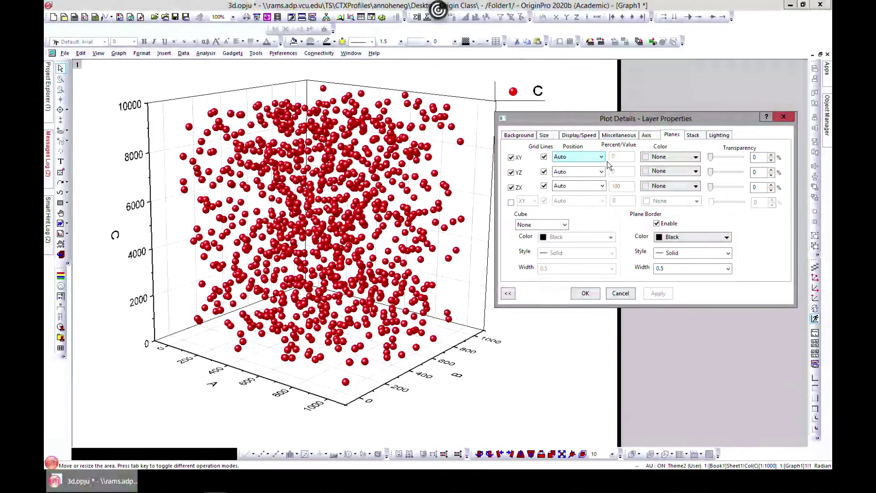
pyautogui.click(695, 157)
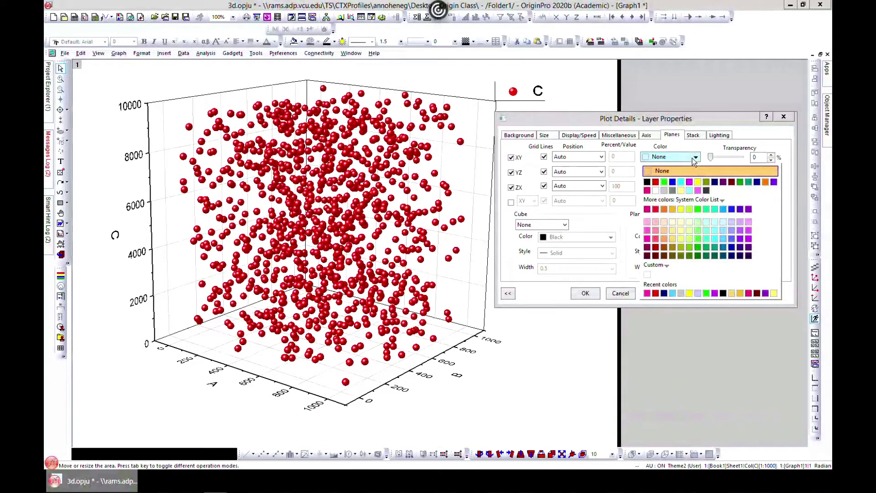
pyautogui.click(647, 182)
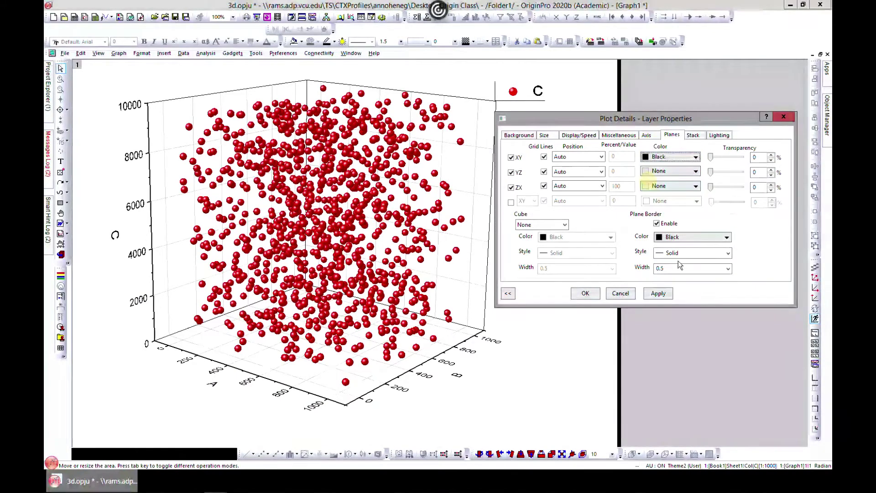
pyautogui.click(669, 293)
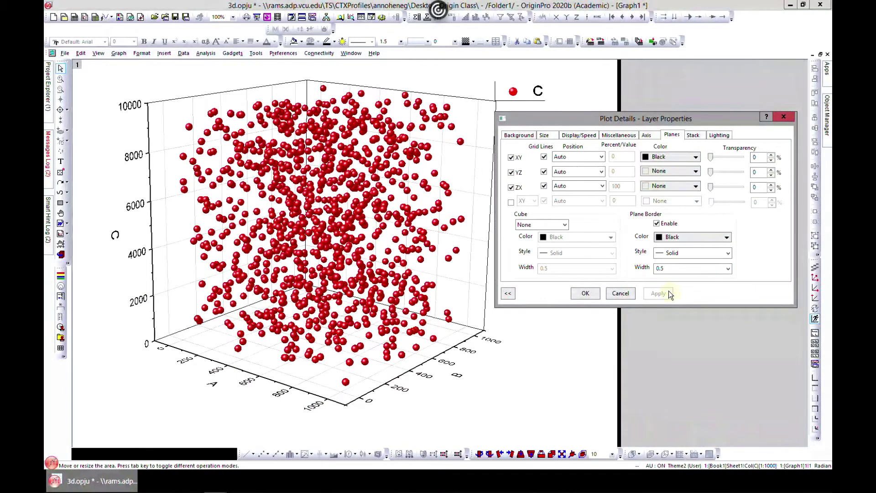
pyautogui.click(694, 157)
pyautogui.click(676, 171)
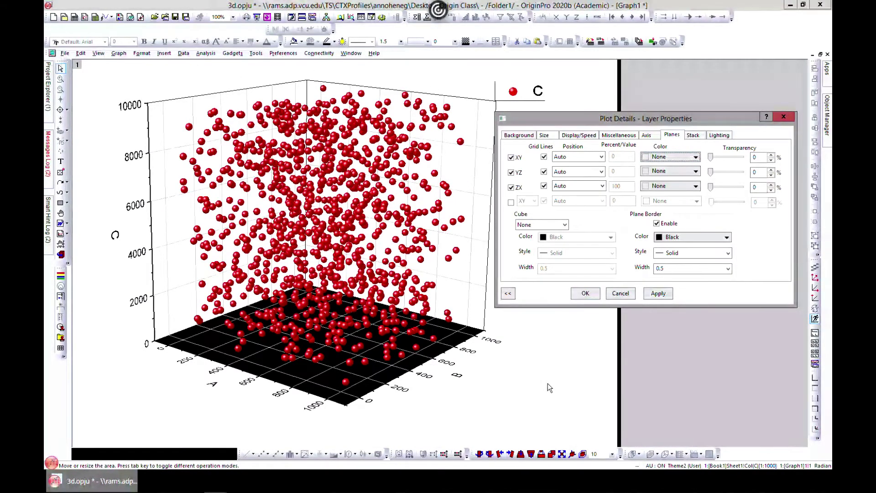
# Step: Outline the whole cube with dashed edges of width 3
pyautogui.click(558, 225)
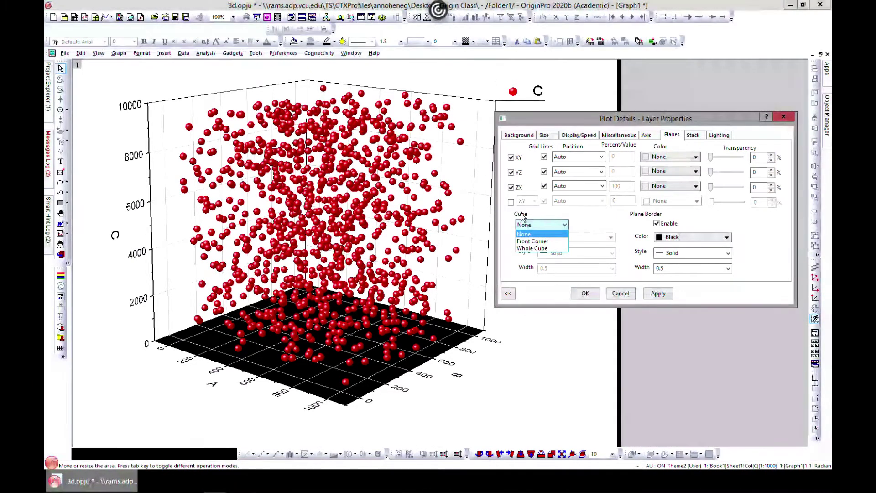
pyautogui.click(533, 249)
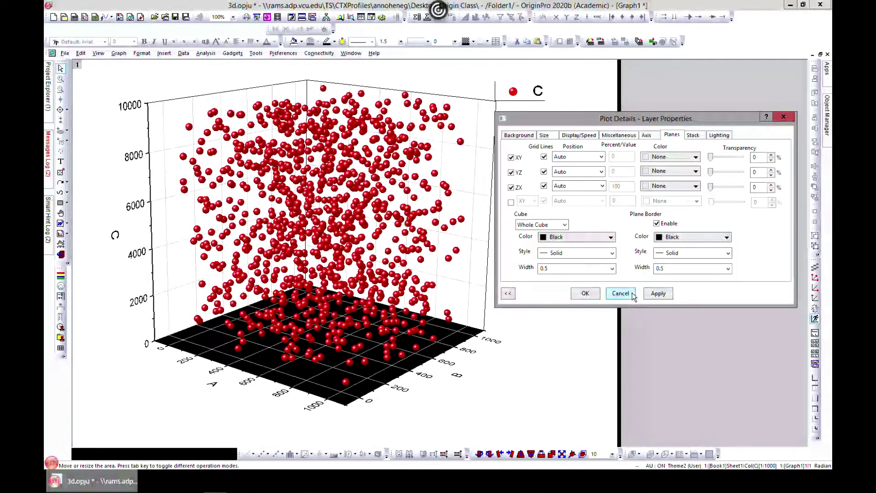
pyautogui.click(662, 294)
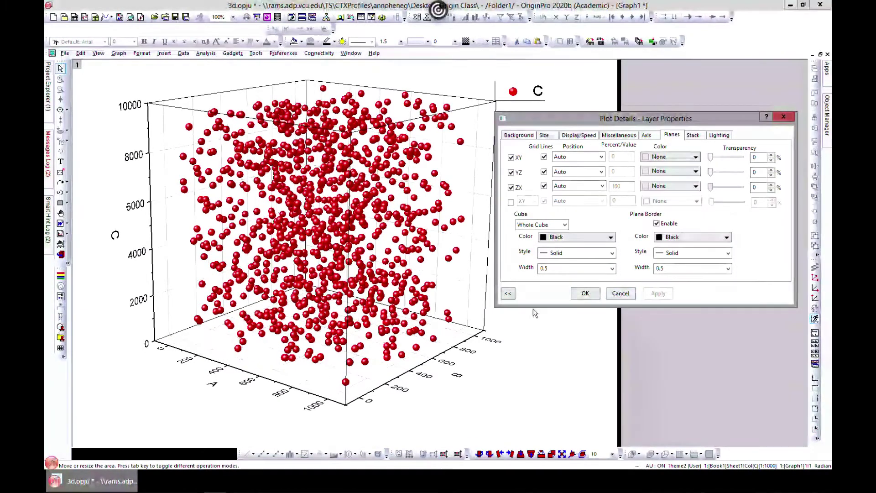
pyautogui.click(608, 257)
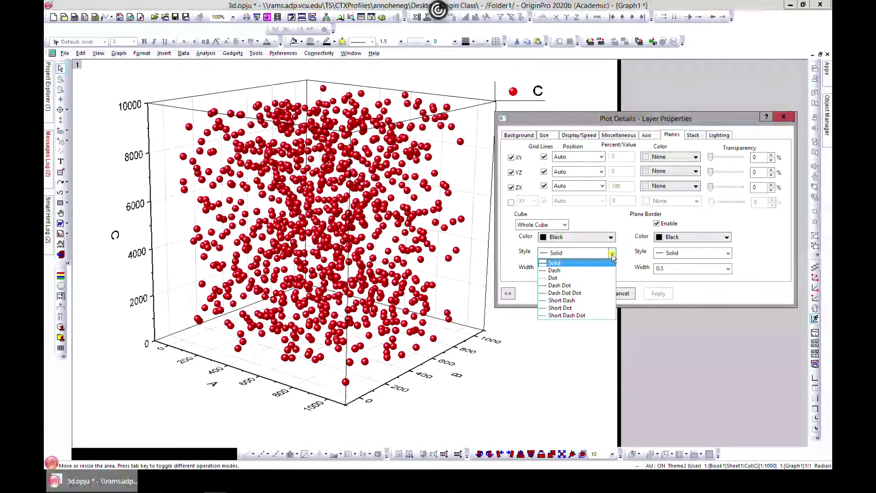
pyautogui.click(625, 260)
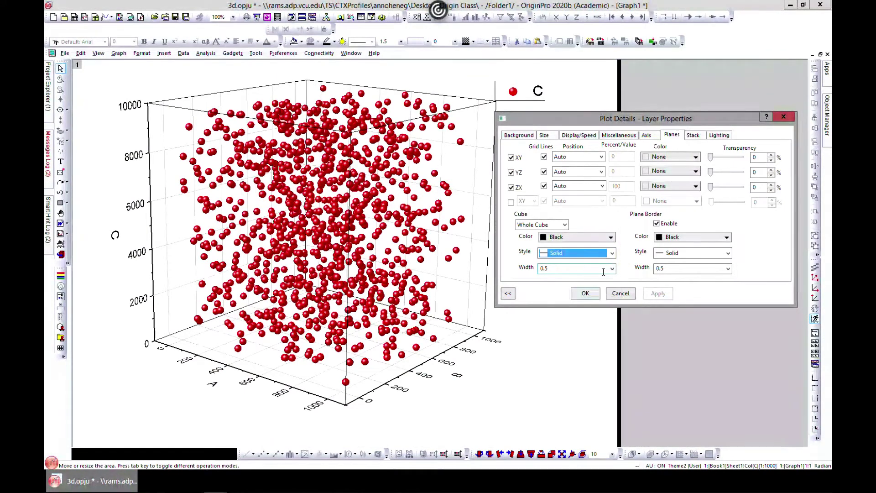
pyautogui.click(612, 268)
pyautogui.click(580, 314)
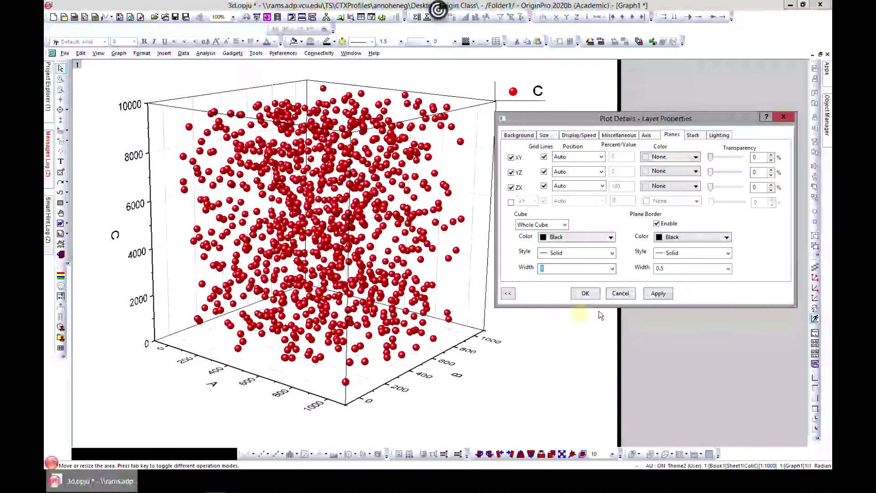
pyautogui.click(662, 292)
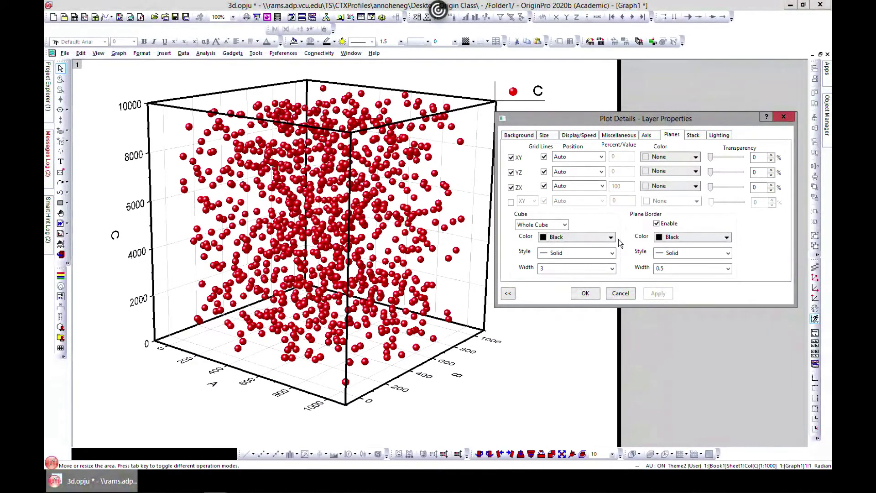
pyautogui.click(611, 252)
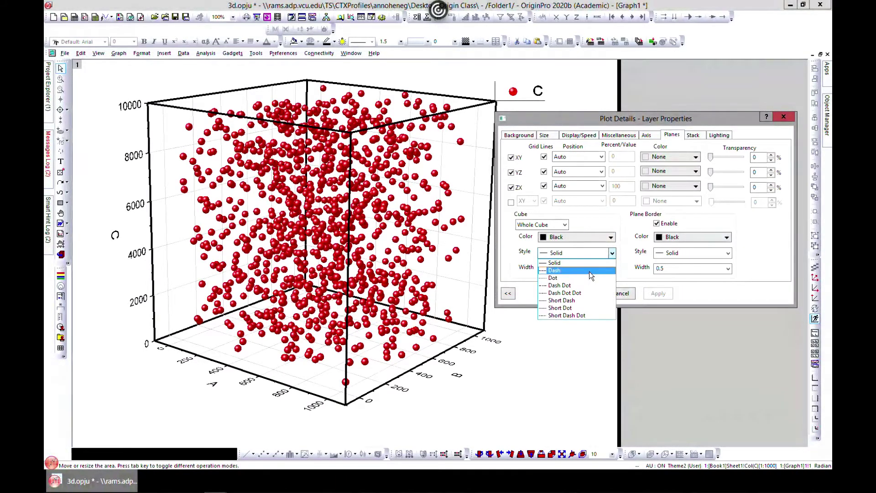
pyautogui.click(594, 271)
pyautogui.click(655, 295)
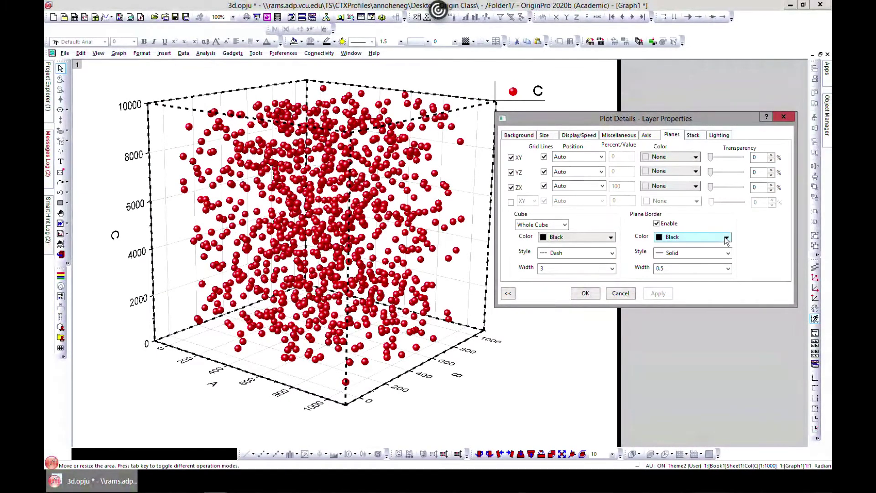
# Step: Make the plane borders Red and the cube edges Blue
pyautogui.click(726, 237)
pyautogui.click(669, 253)
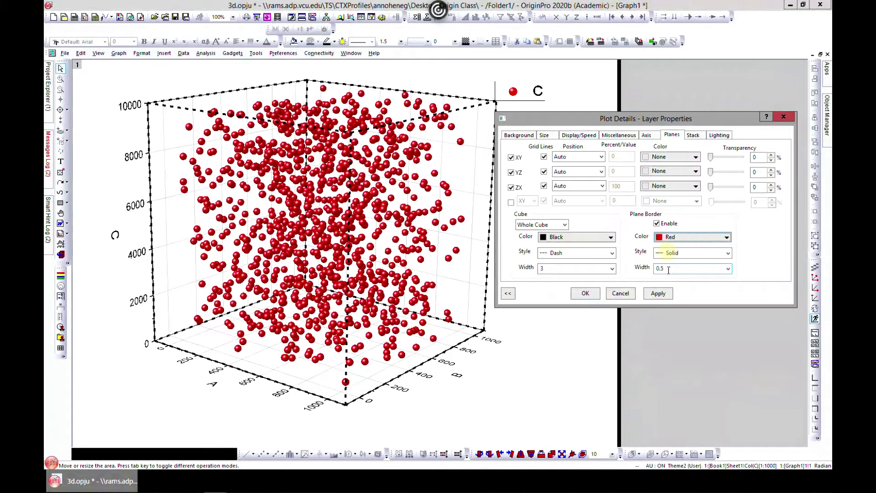
pyautogui.click(658, 294)
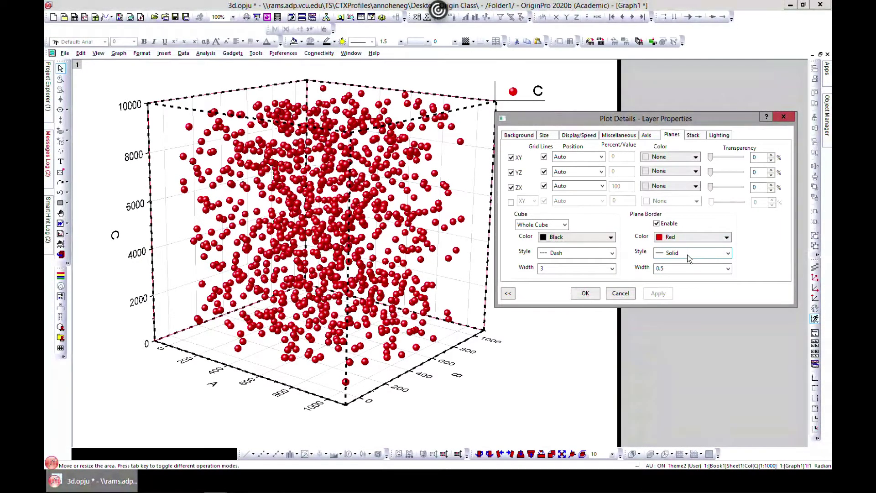
pyautogui.click(610, 237)
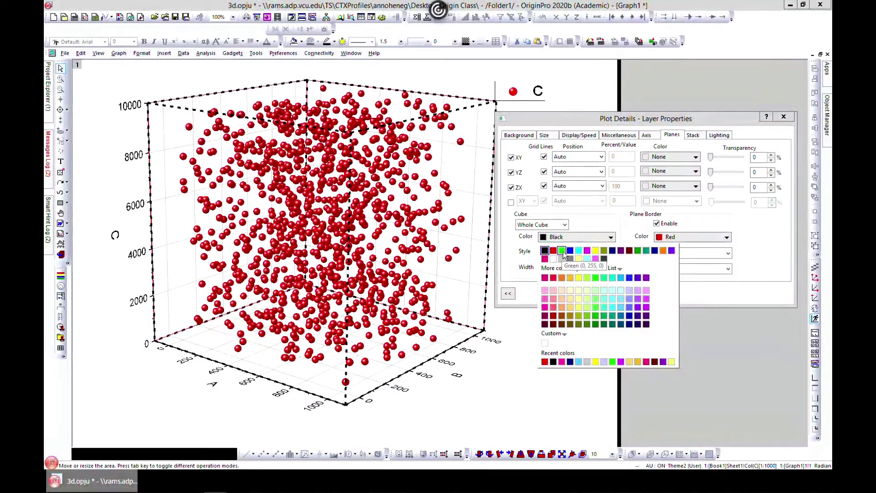
pyautogui.click(570, 250)
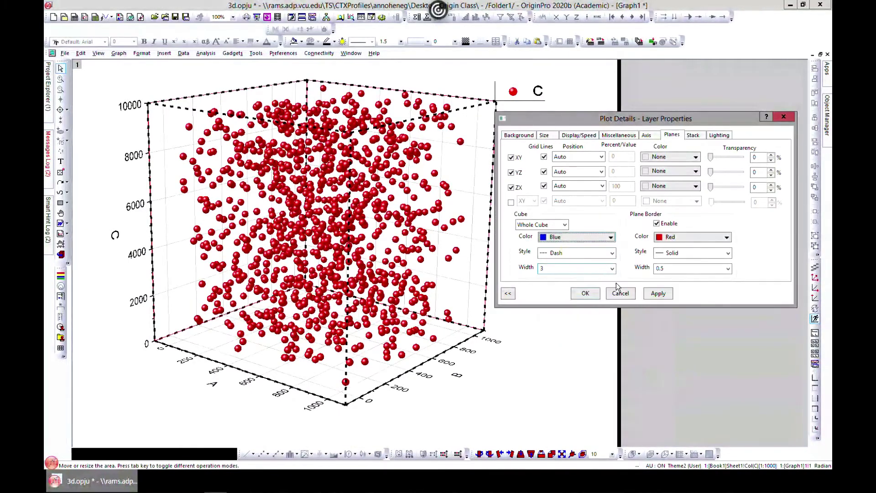
pyautogui.click(661, 293)
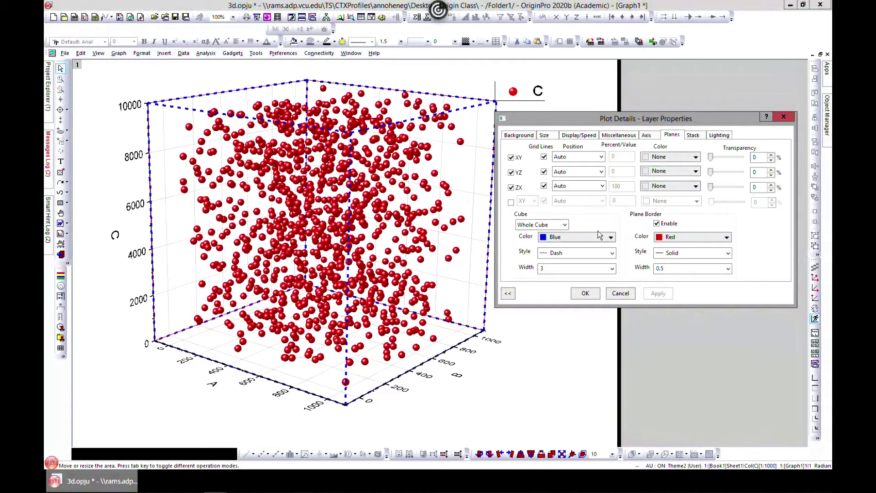
pyautogui.click(691, 136)
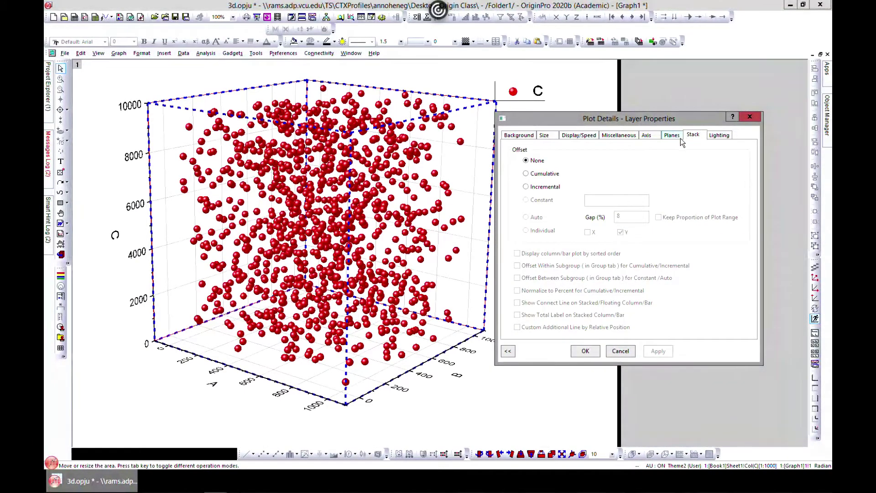
# Step: Use Directional lighting, try a purple ambient colour, settle on Black ambient, and confirm with OK
pyautogui.click(715, 137)
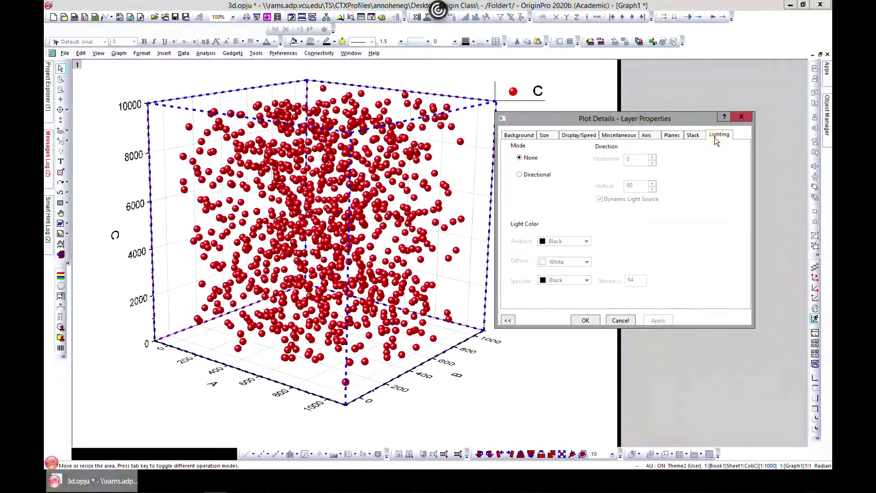
pyautogui.click(520, 174)
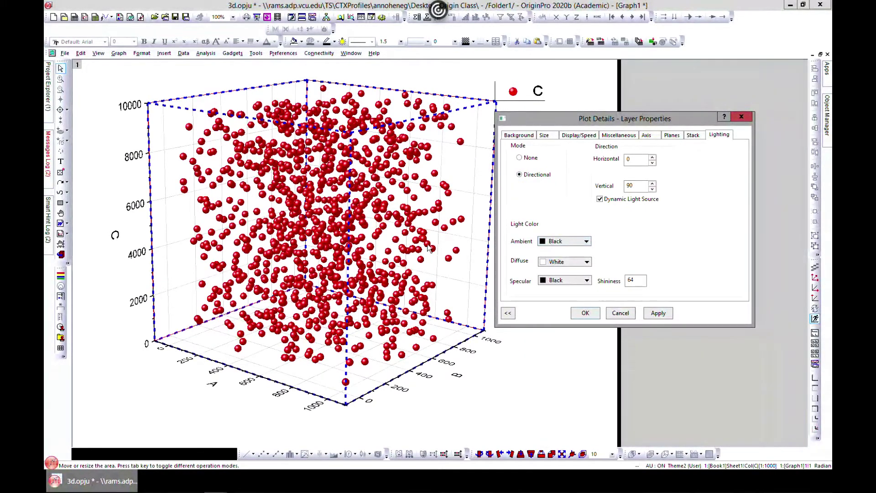
pyautogui.click(586, 241)
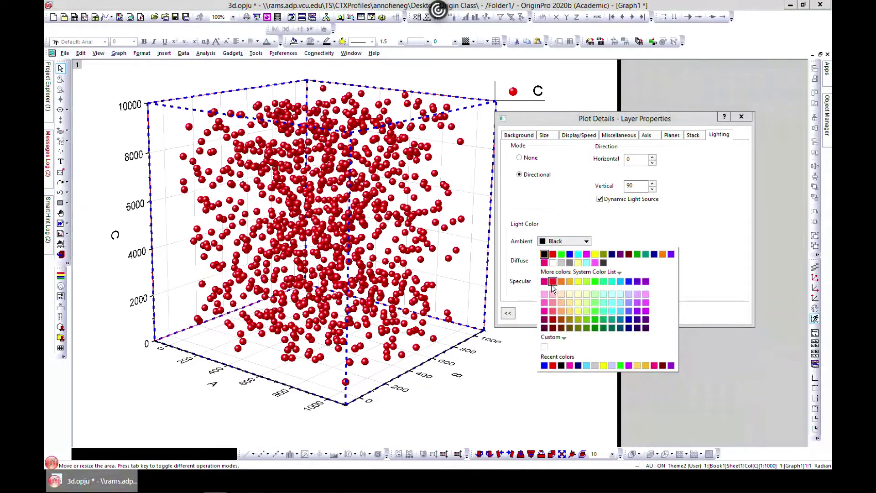
pyautogui.click(645, 282)
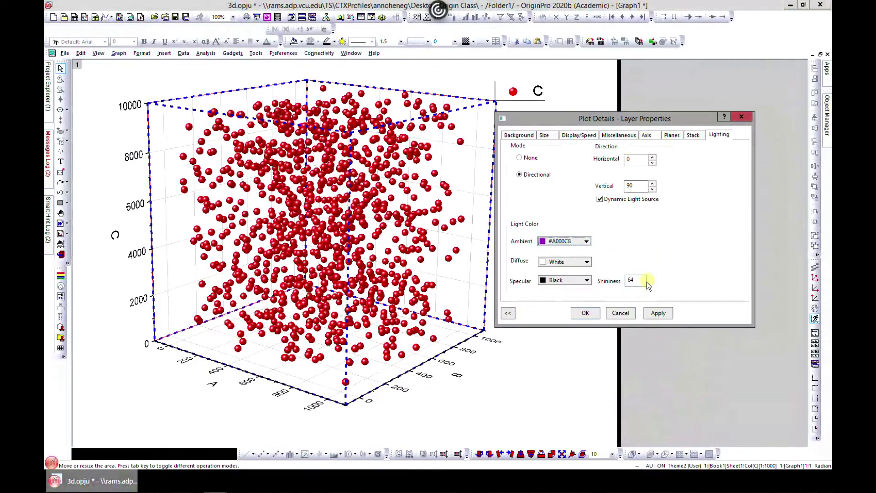
pyautogui.click(664, 314)
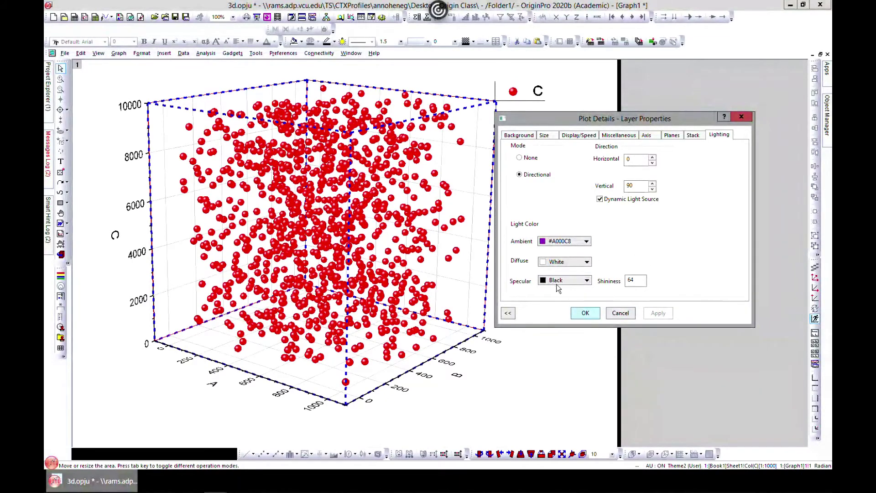
pyautogui.click(588, 240)
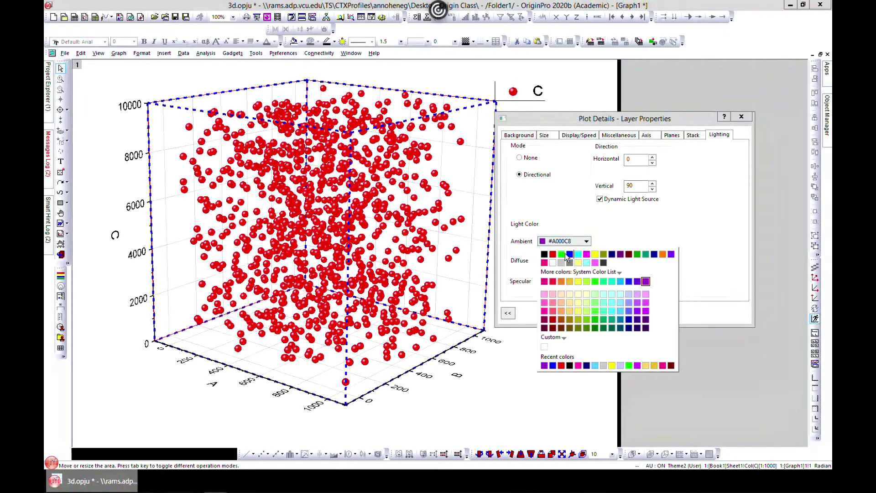
pyautogui.click(544, 255)
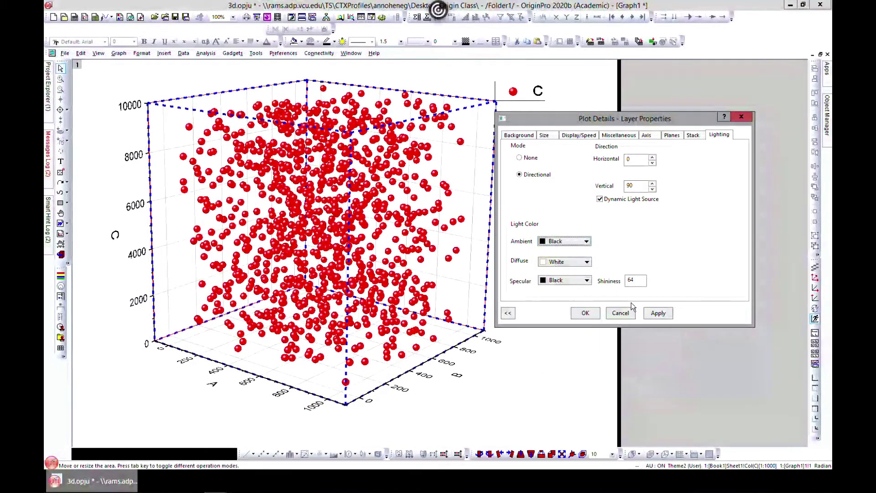
pyautogui.click(655, 310)
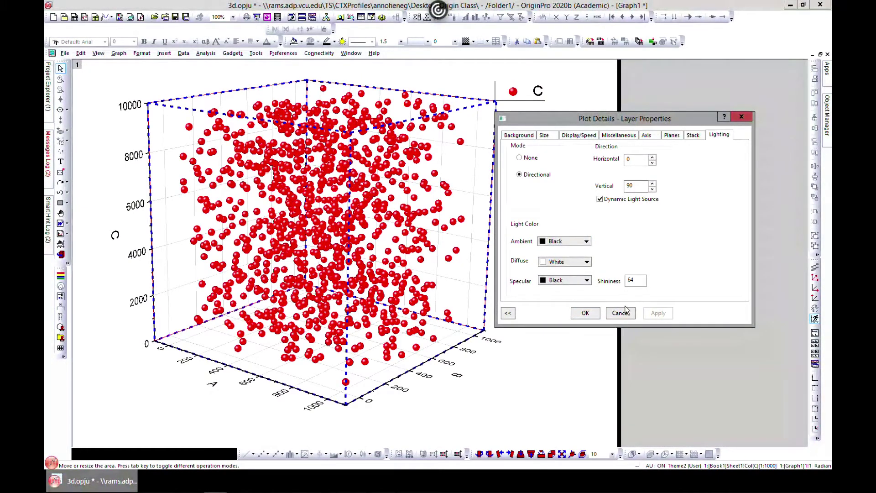
pyautogui.click(584, 313)
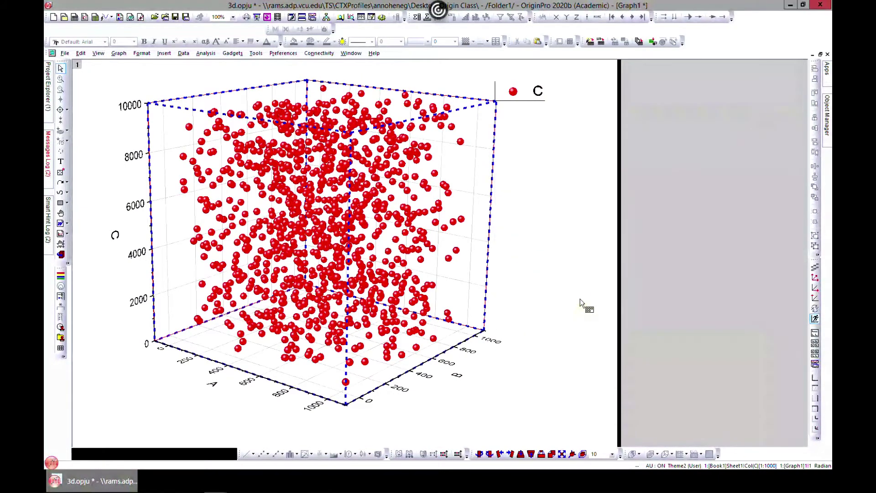
# Step: Open the A/B/C scatter's Plot Details and apply Connect Symbols on the Line tab
pyautogui.click(414, 199)
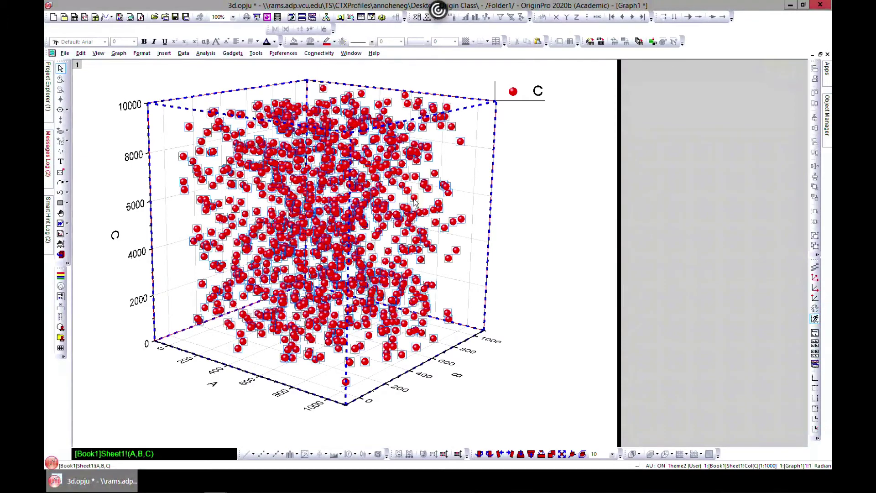
pyautogui.doubleClick(414, 201)
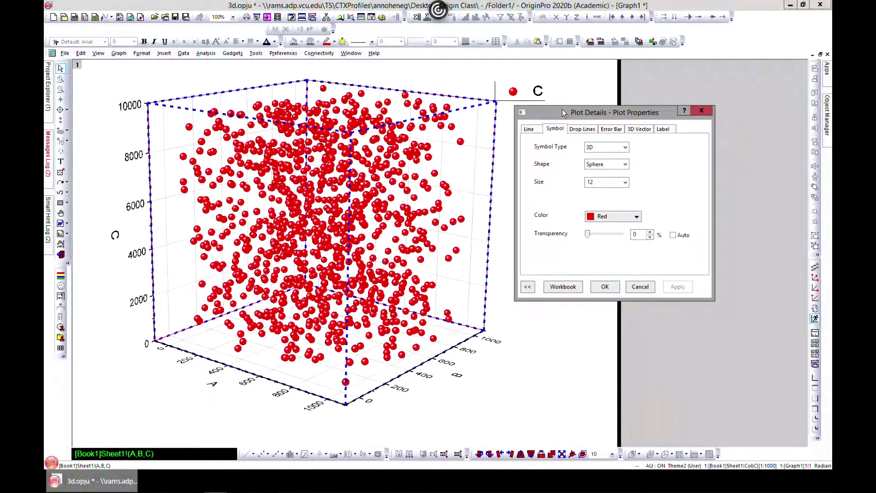
pyautogui.hotkey('ctrl', 'shift', 'Tab')
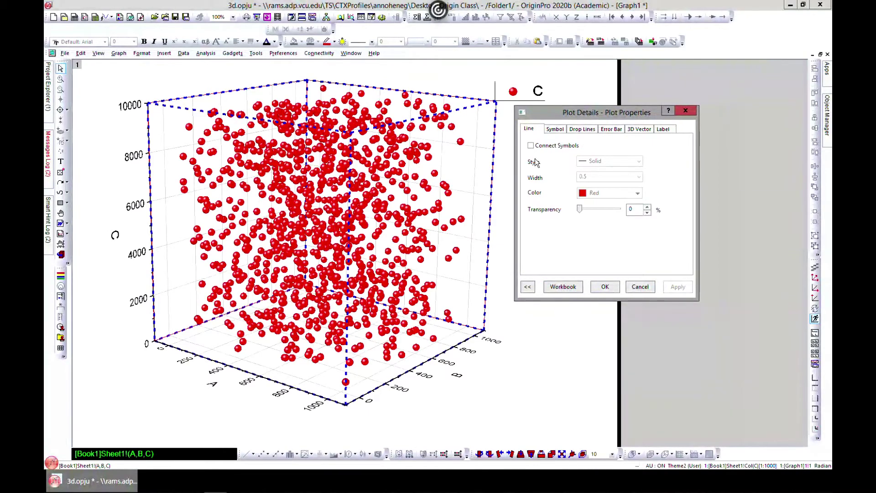
pyautogui.click(531, 146)
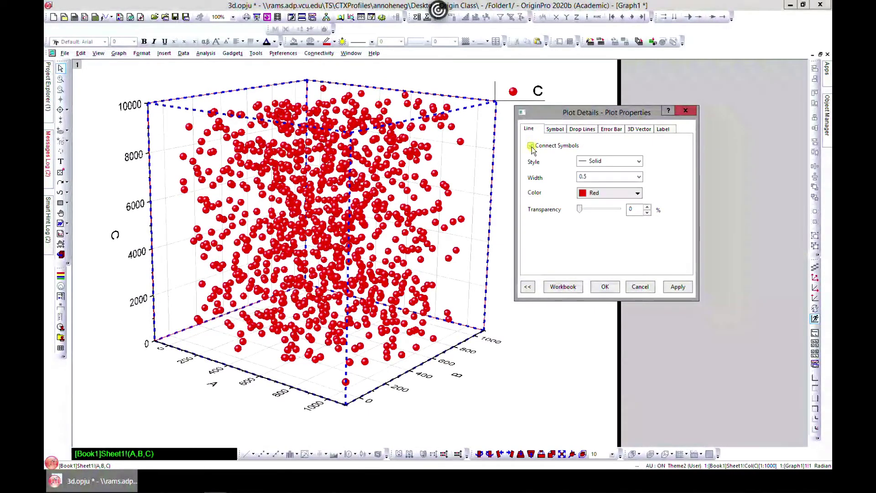
pyautogui.click(677, 287)
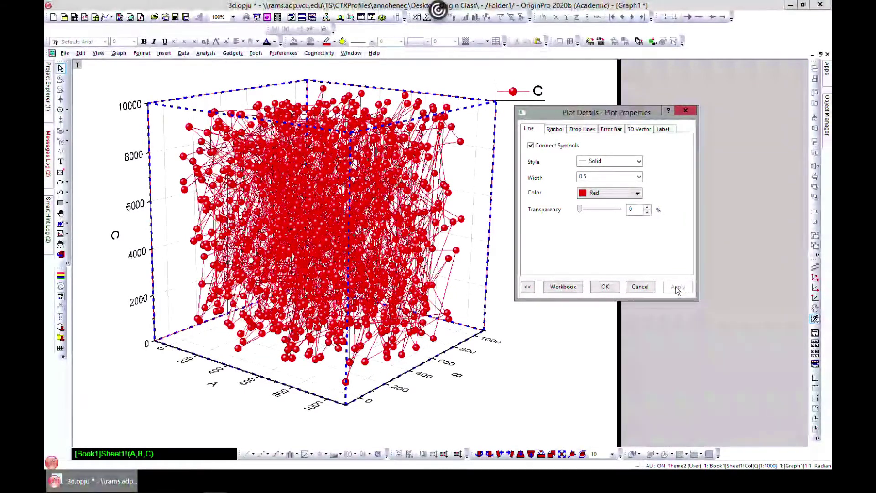
# Step: Uncheck Connect Symbols and apply, leaving the spheres unconnected
pyautogui.click(531, 145)
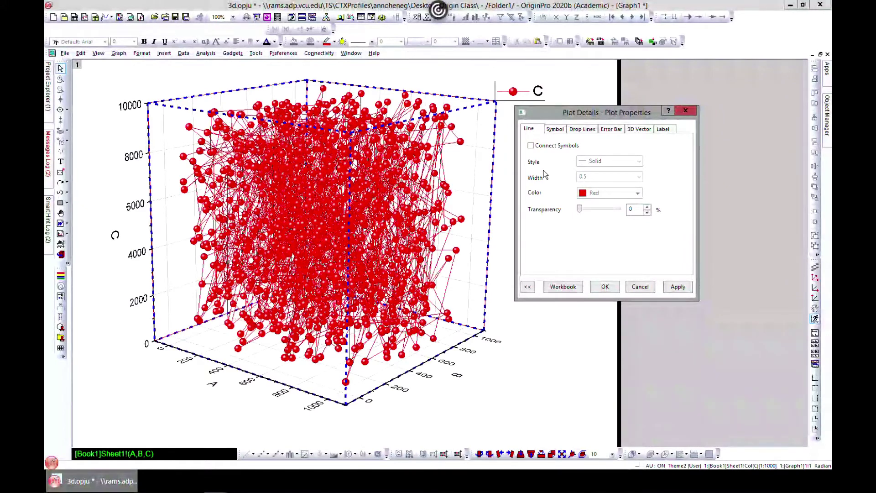
pyautogui.click(530, 146)
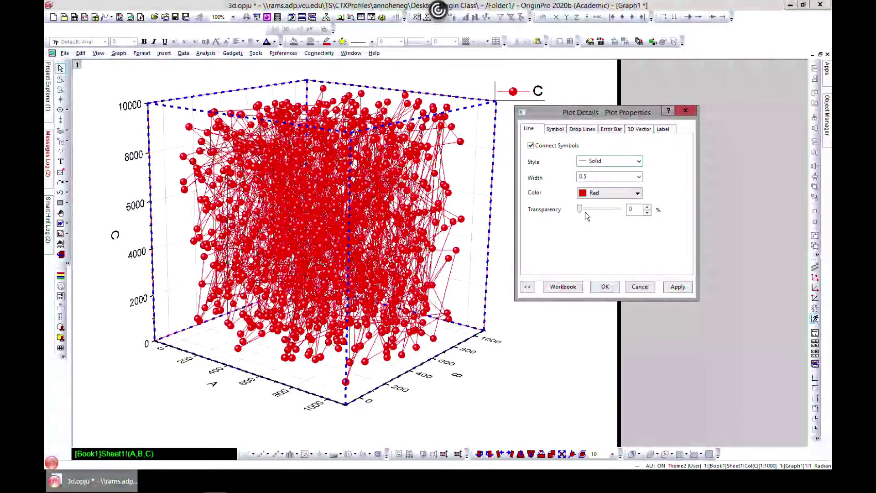
pyautogui.click(554, 129)
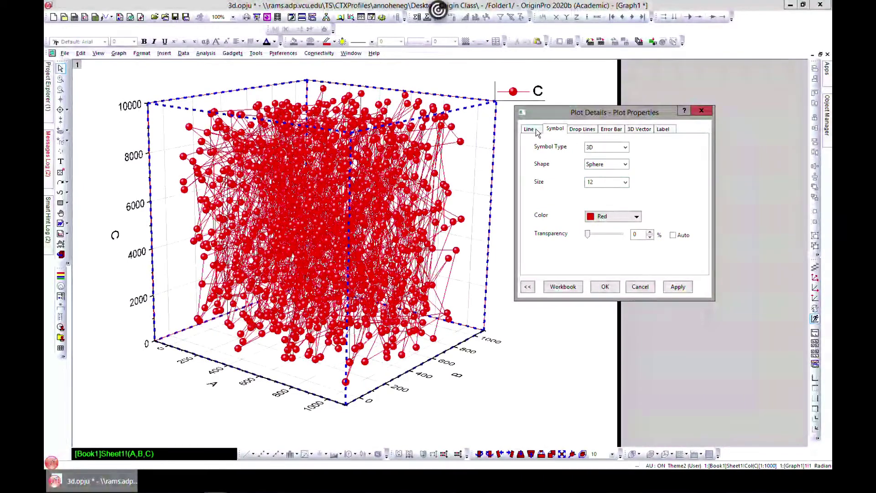
pyautogui.click(535, 130)
pyautogui.click(530, 145)
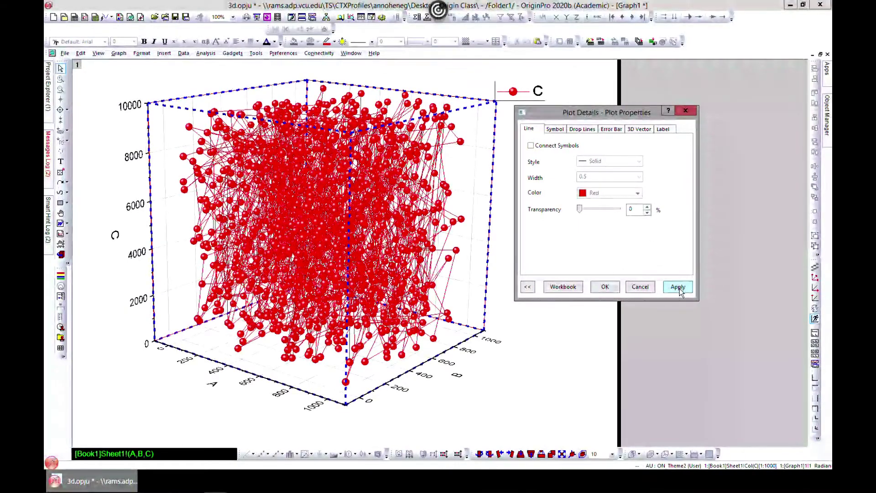
pyautogui.click(677, 286)
pyautogui.click(556, 130)
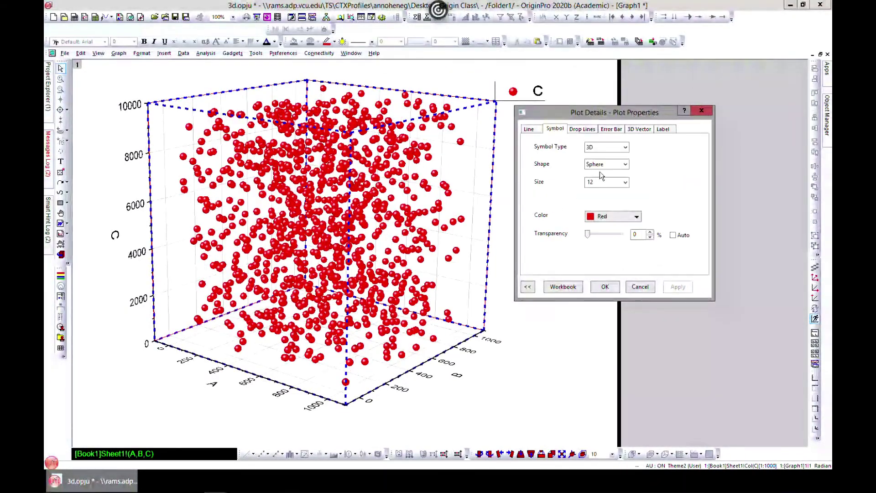
# Step: Try 2D symbols, then switch the scatter markers to the 3D symbol type
pyautogui.click(624, 147)
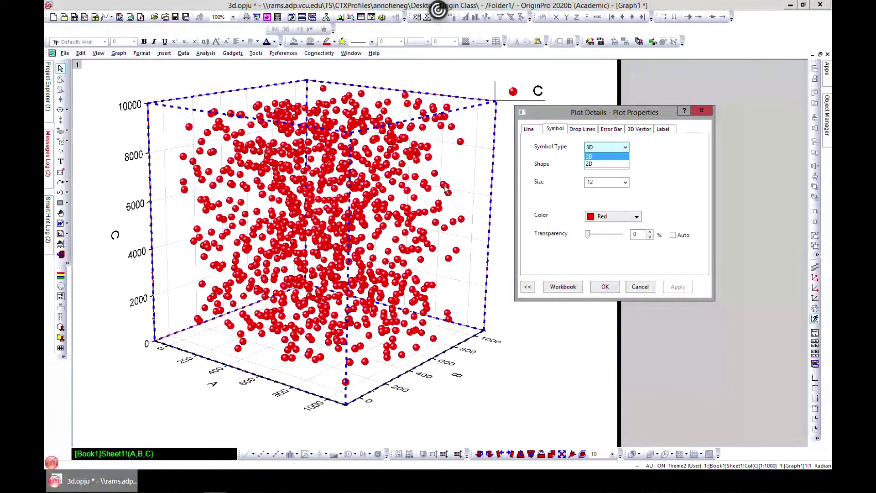
pyautogui.click(591, 164)
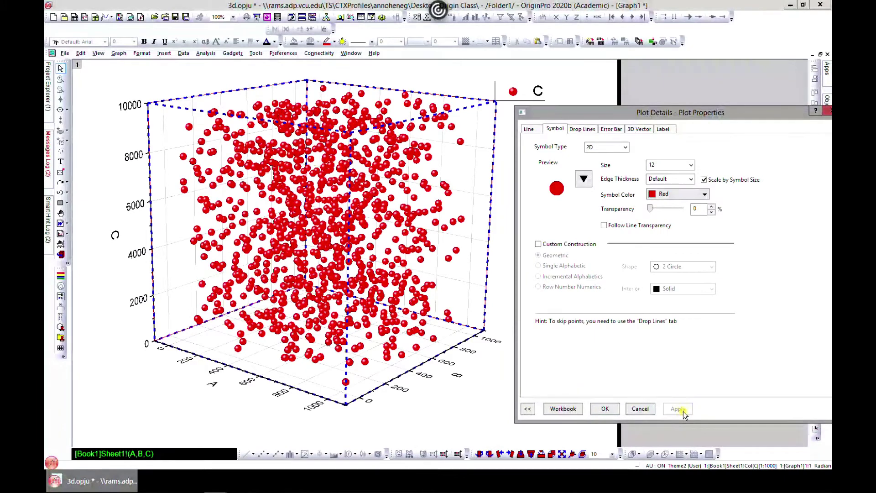
pyautogui.click(683, 411)
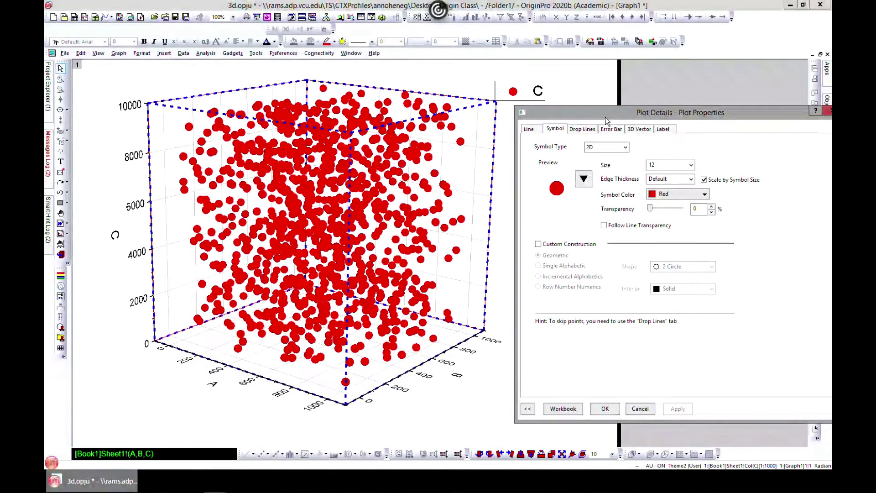
pyautogui.click(616, 149)
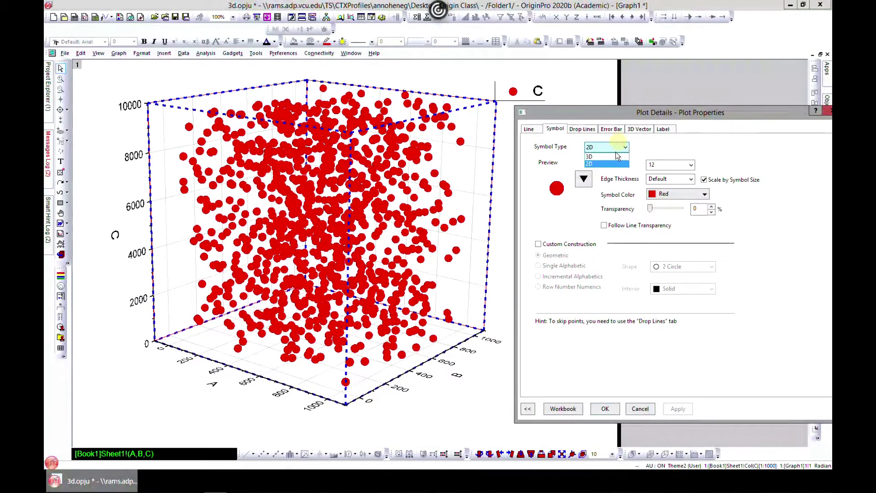
pyautogui.click(612, 161)
pyautogui.click(678, 290)
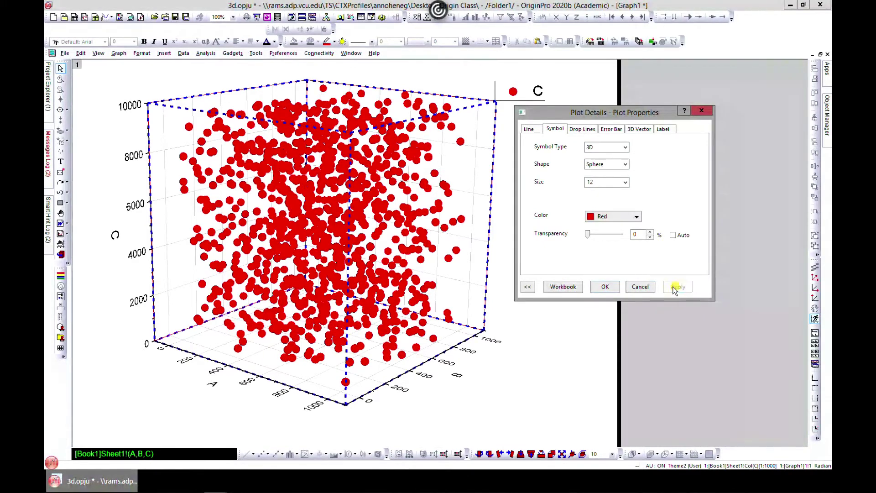
# Step: Try Dot, Star and Tetrahedron marker shapes before settling on Sphere
pyautogui.click(615, 165)
pyautogui.click(615, 174)
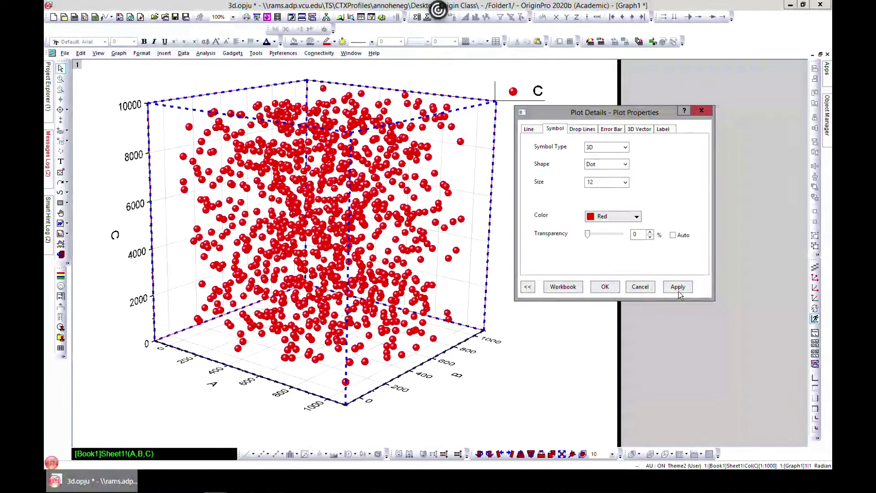
pyautogui.click(626, 165)
pyautogui.click(618, 191)
pyautogui.click(678, 287)
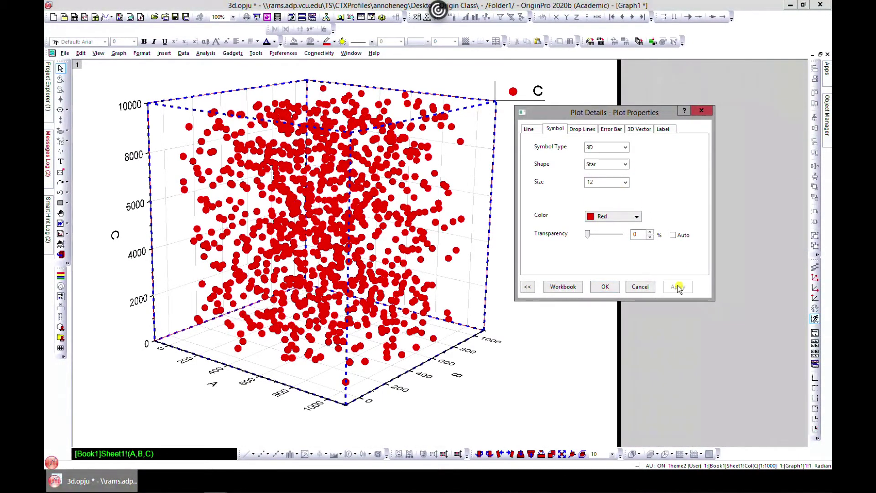
pyautogui.click(624, 165)
pyautogui.click(616, 201)
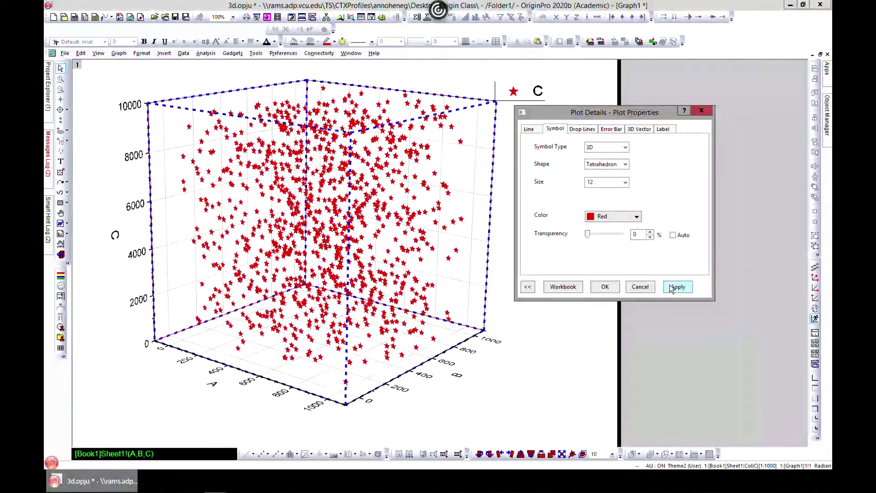
pyautogui.click(674, 287)
pyautogui.click(624, 165)
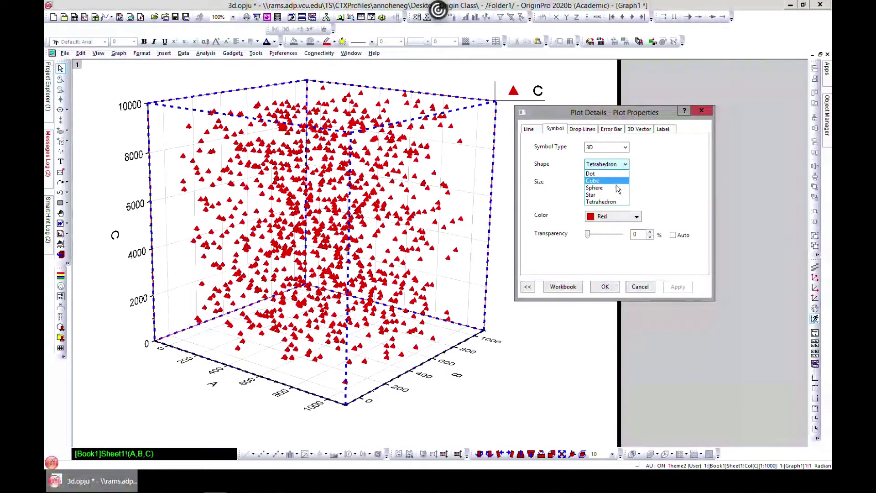
pyautogui.click(614, 188)
pyautogui.click(675, 288)
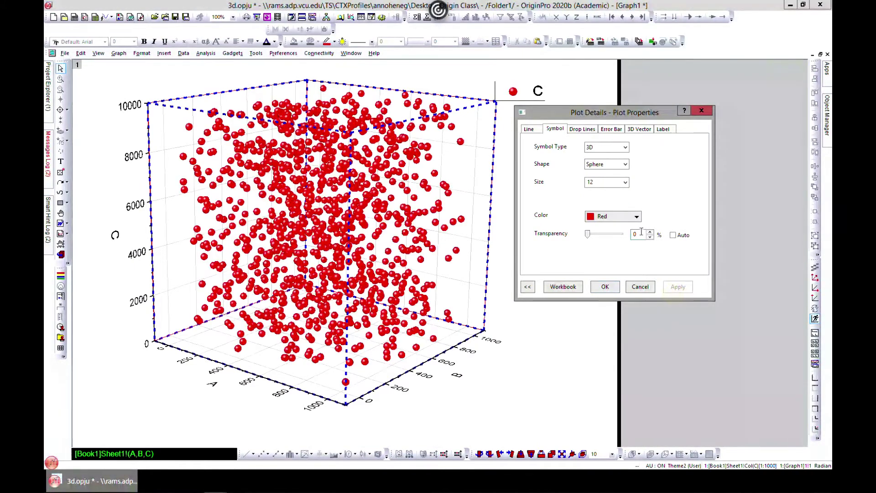
# Step: Colour the spheres Blue and set their transparency to 34%
pyautogui.click(637, 217)
pyautogui.click(611, 254)
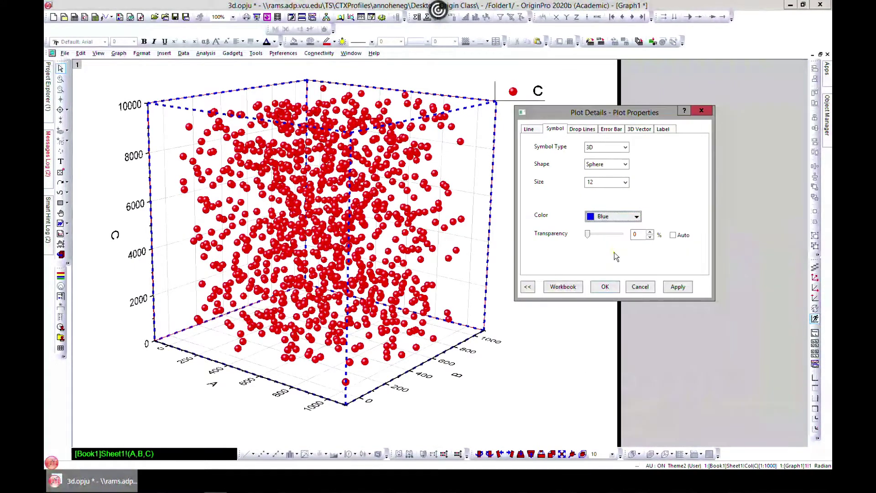
pyautogui.click(674, 286)
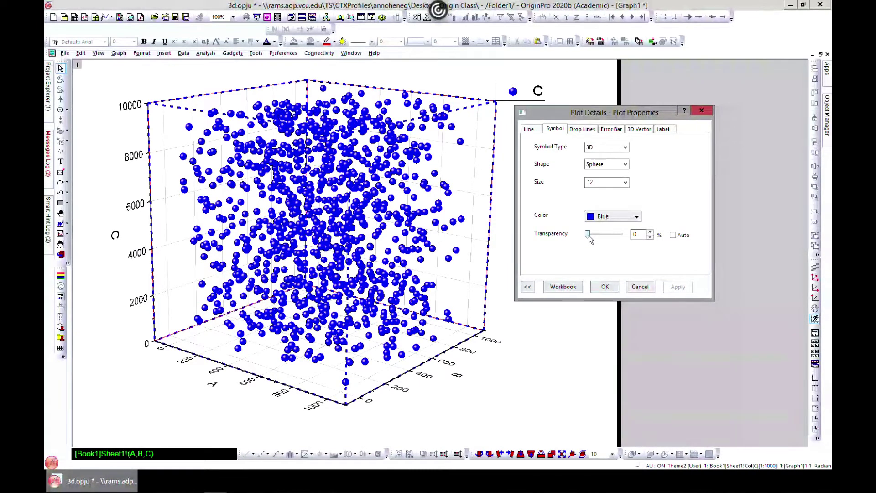
pyautogui.moveTo(588, 234); pyautogui.dragTo(600, 235)
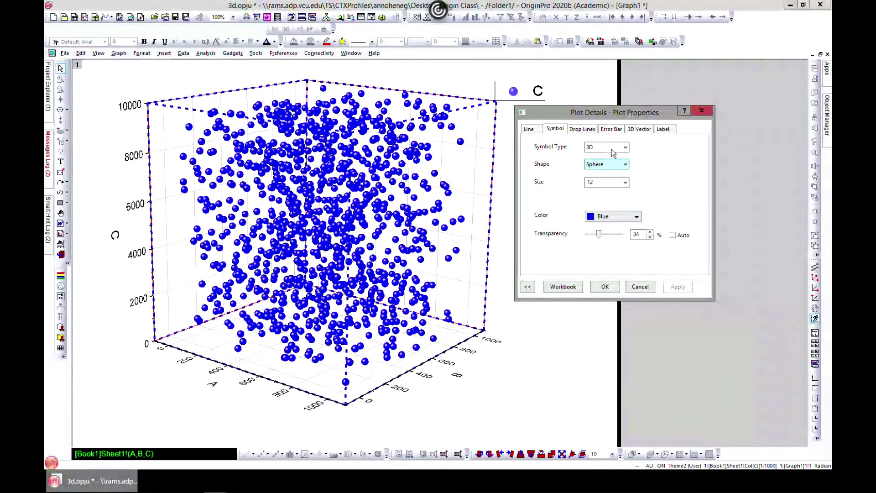
pyautogui.click(585, 130)
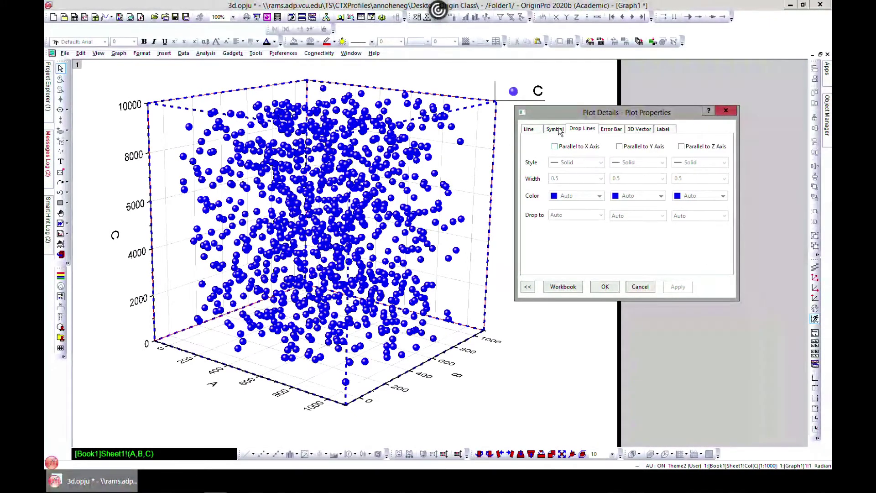
# Step: Toggle Parallel to X Axis drop lines, view the Error Bar, 3D Vector and Label tabs, and close Plot Details
pyautogui.moveTo(564, 114); pyautogui.dragTo(560, 104)
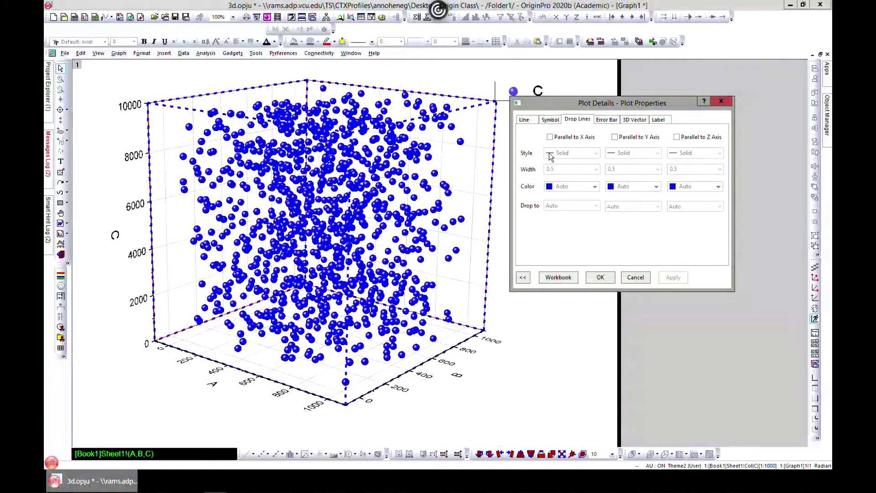
pyautogui.click(551, 137)
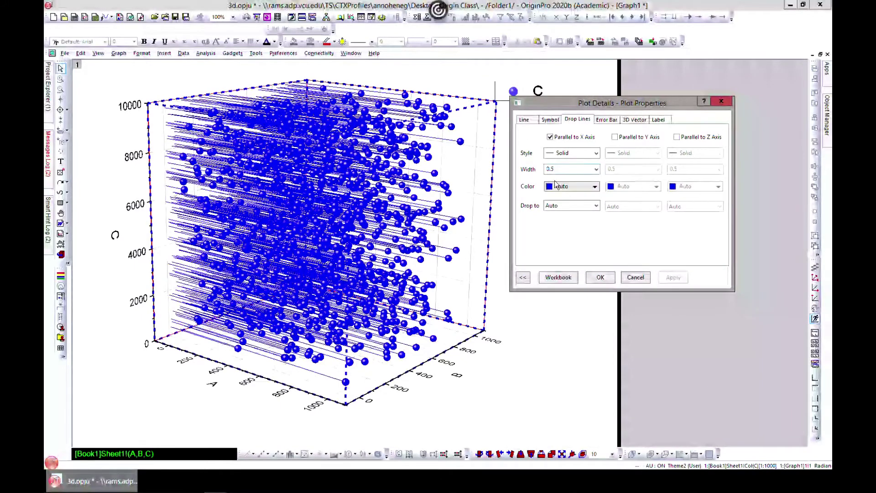
pyautogui.click(550, 136)
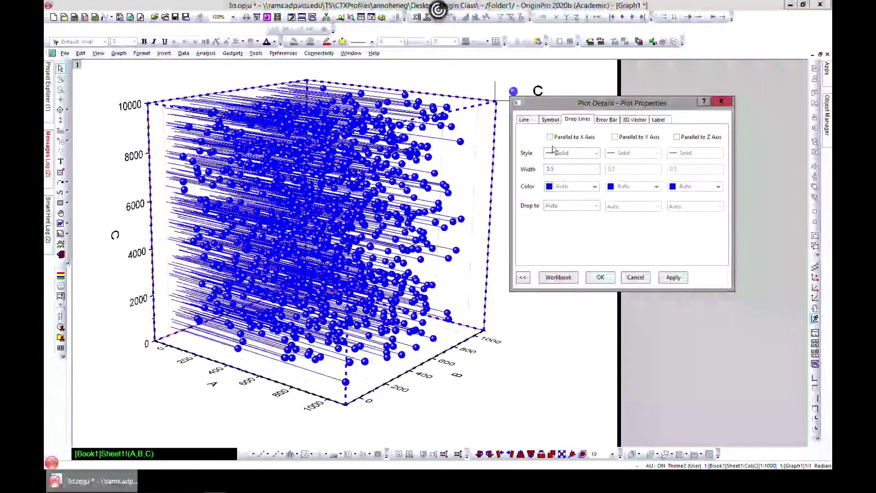
pyautogui.click(607, 120)
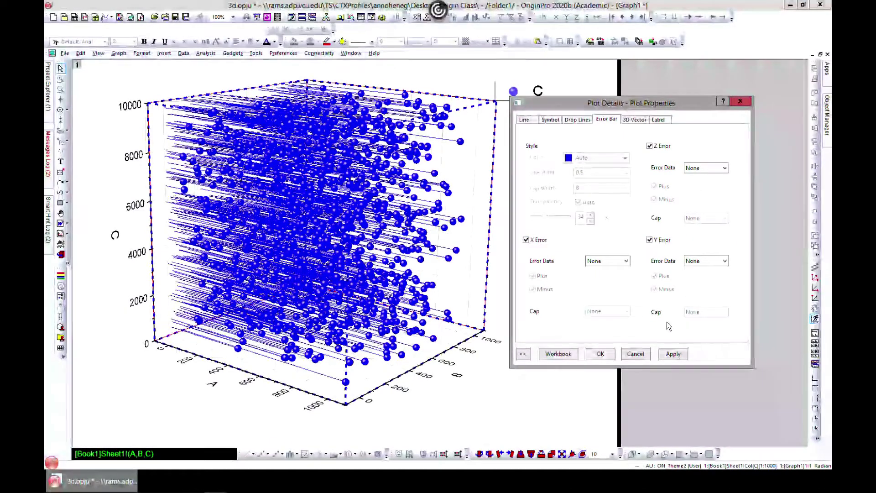
pyautogui.click(635, 120)
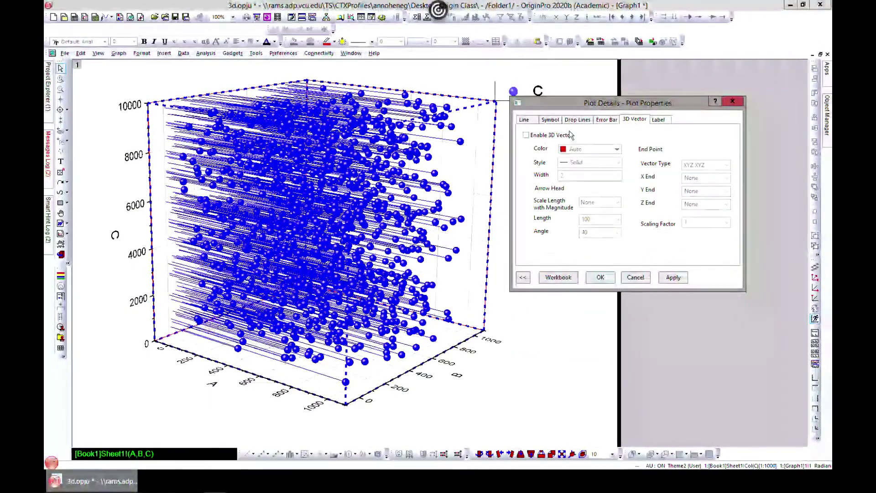
pyautogui.click(659, 119)
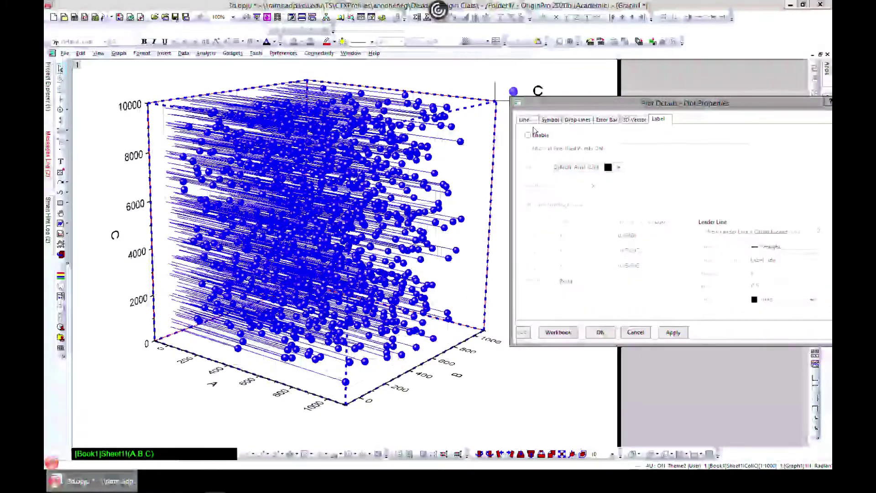
pyautogui.click(781, 102)
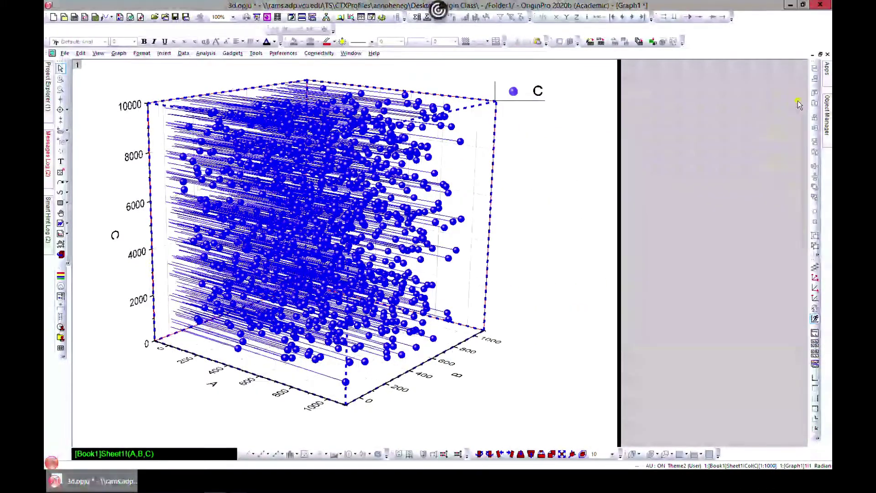
# Step: Restore the graph window, bring Book1 forward, and dismiss column D's context menu unchanged
pyautogui.click(820, 54)
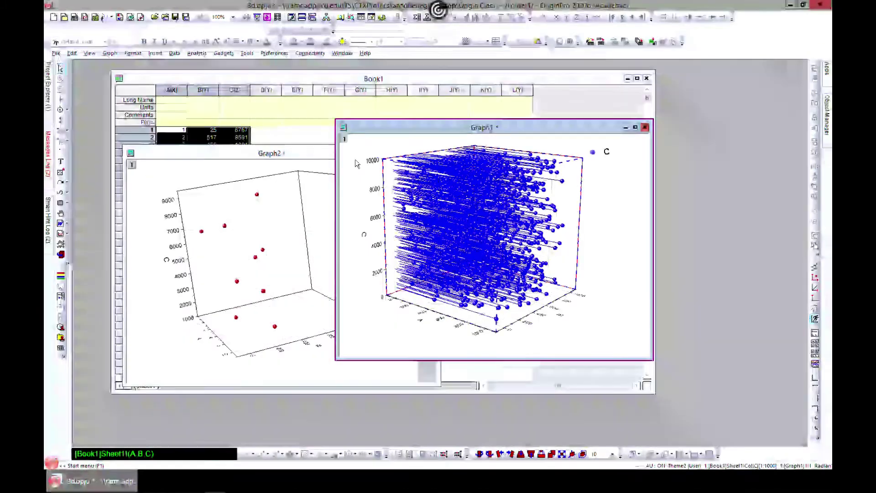
pyautogui.click(243, 76)
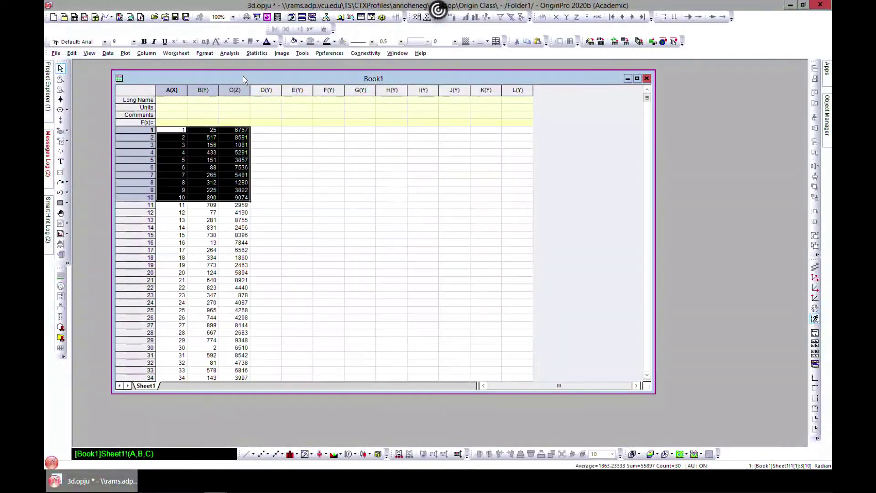
pyautogui.click(246, 91)
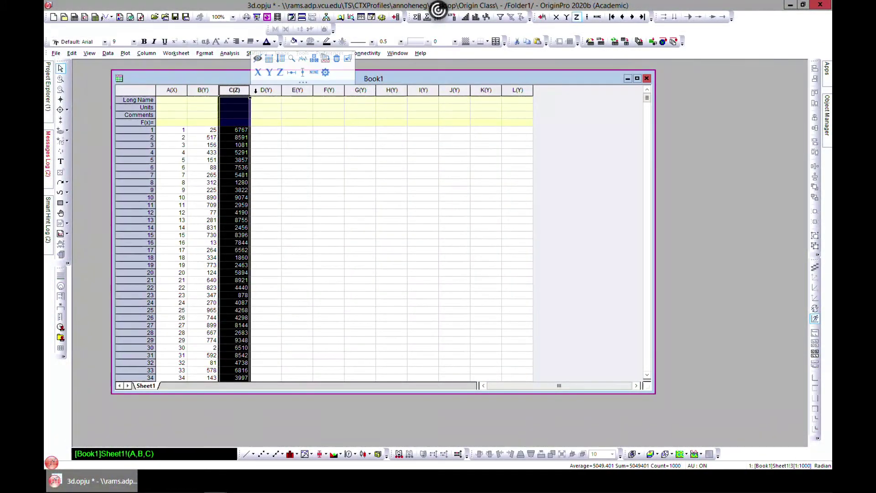
pyautogui.rightClick(264, 91)
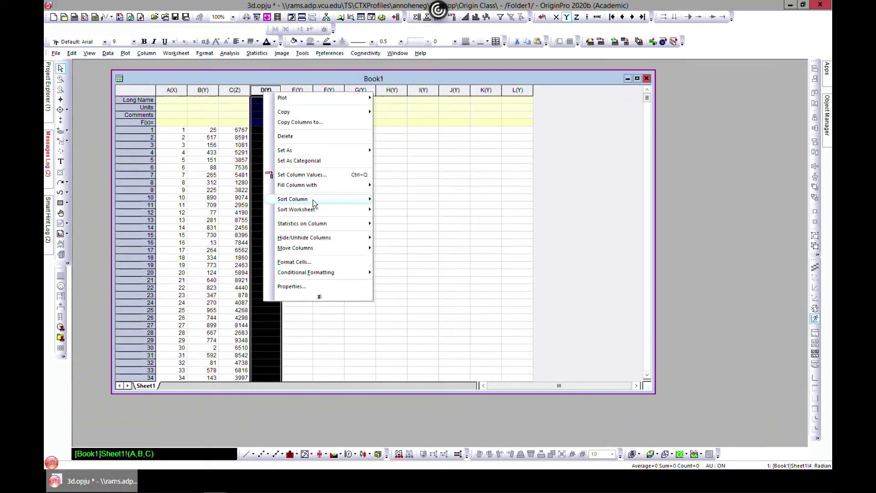
pyautogui.moveTo(307, 152)
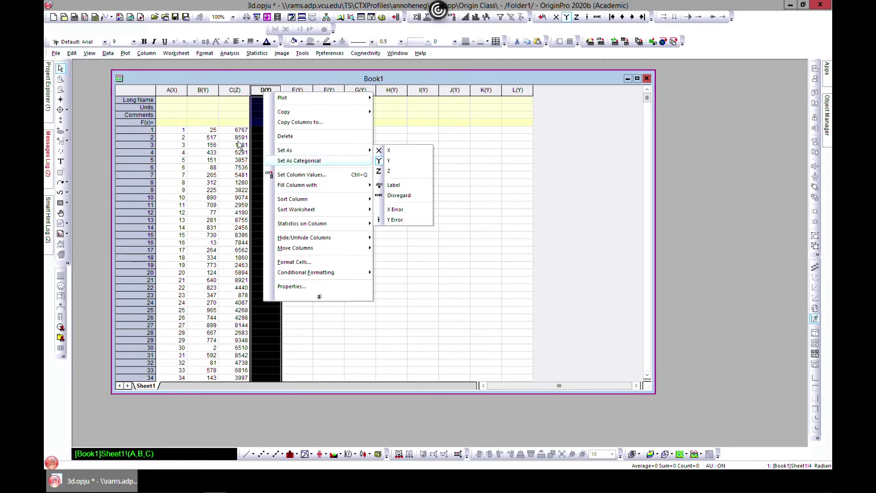
pyautogui.moveTo(301, 97)
pyautogui.moveTo(411, 119)
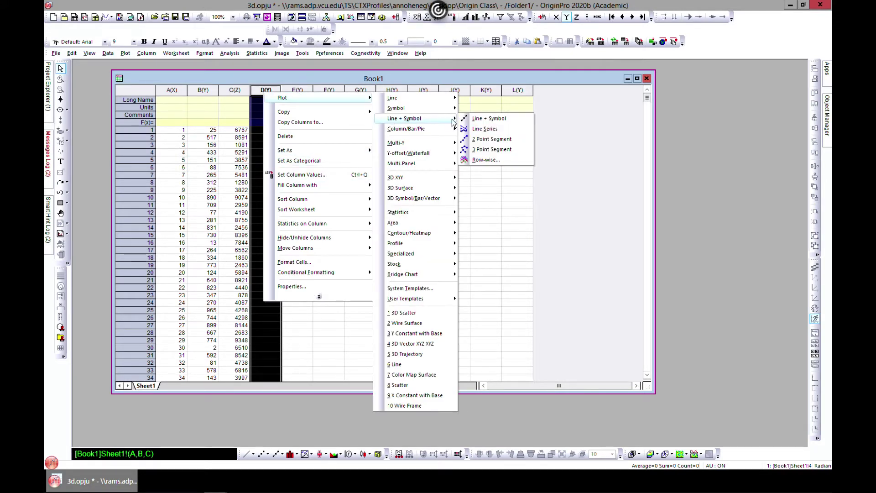
pyautogui.click(570, 131)
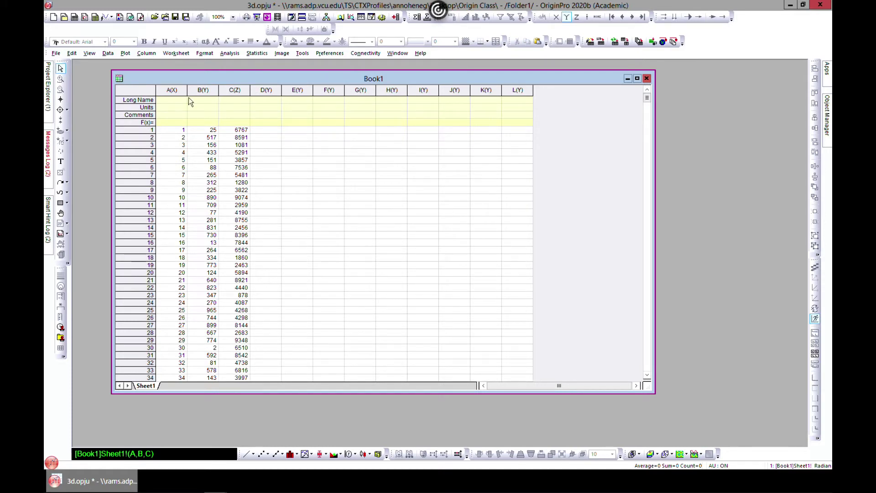
# Step: Select columns A, B and C and copy them
pyautogui.click(170, 91)
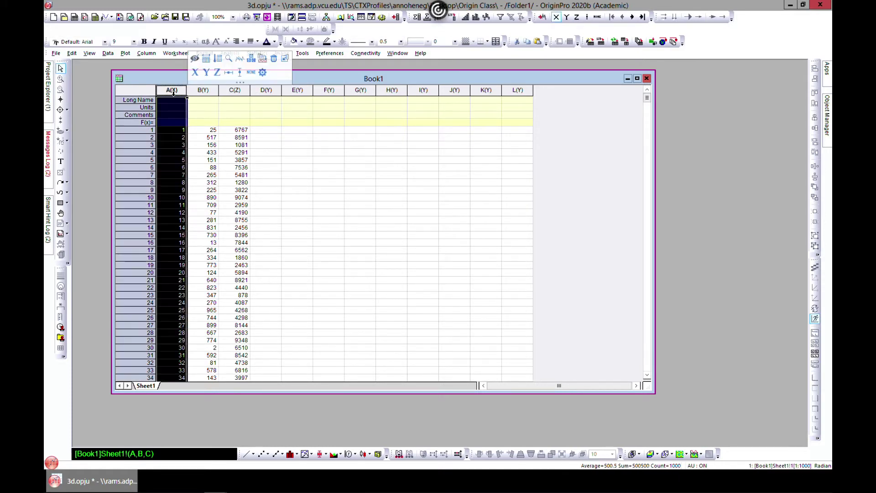
pyautogui.keyDown('shift'); pyautogui.click(200, 90); pyautogui.keyUp('shift')
pyautogui.keyDown('shift'); pyautogui.click(234, 90); pyautogui.keyUp('shift')
pyautogui.rightClick(202, 100)
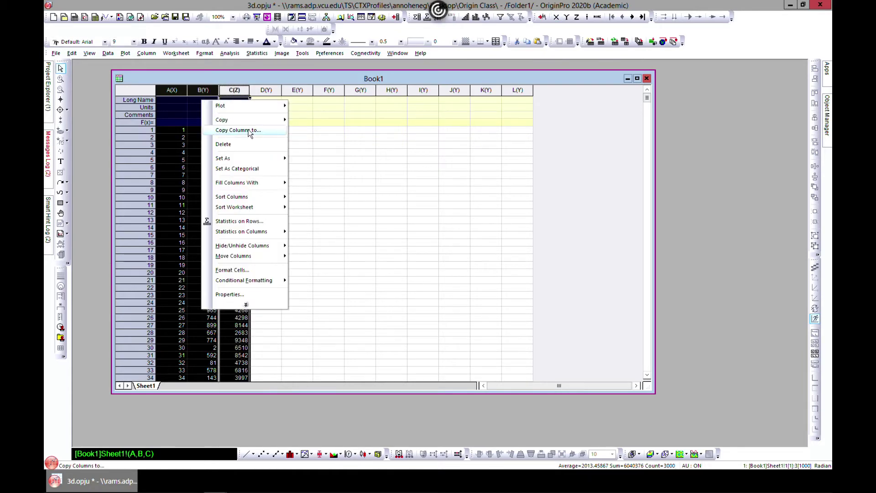
pyautogui.moveTo(251, 120)
pyautogui.click(297, 120)
# Step: Paste the copied data at cell D1 to fill columns D, E and F
pyautogui.click(260, 91)
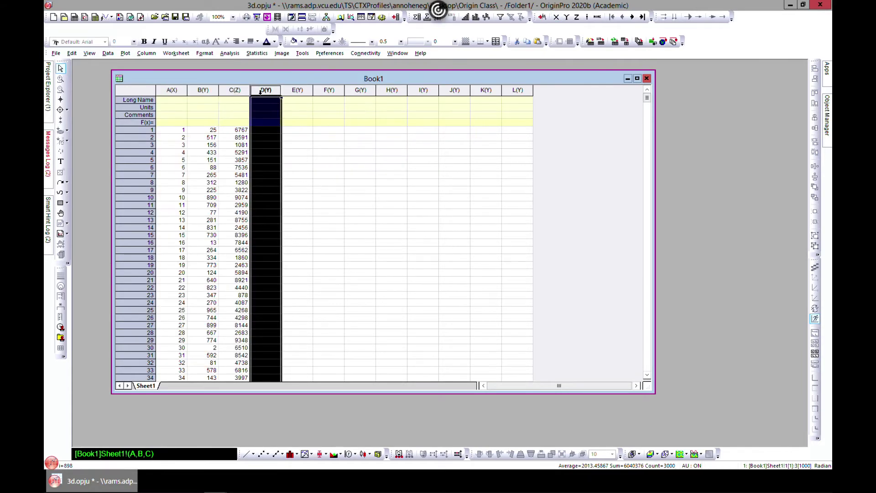
pyautogui.rightClick(261, 93)
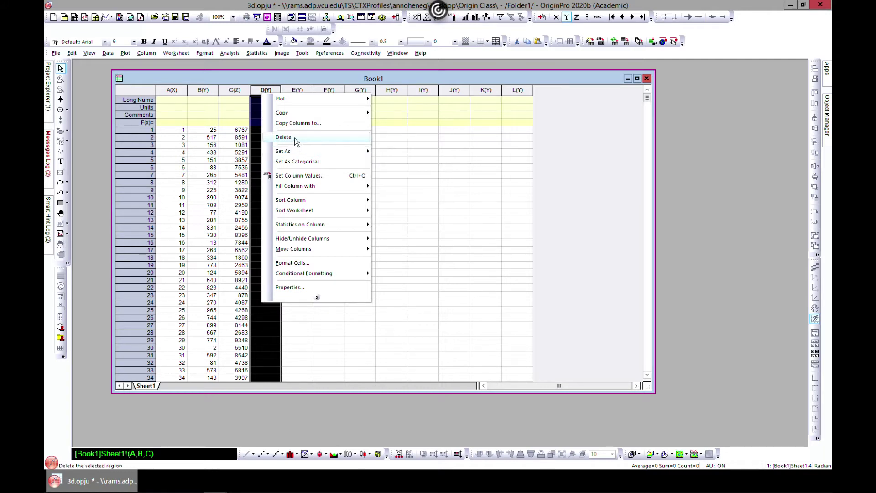
pyautogui.click(471, 185)
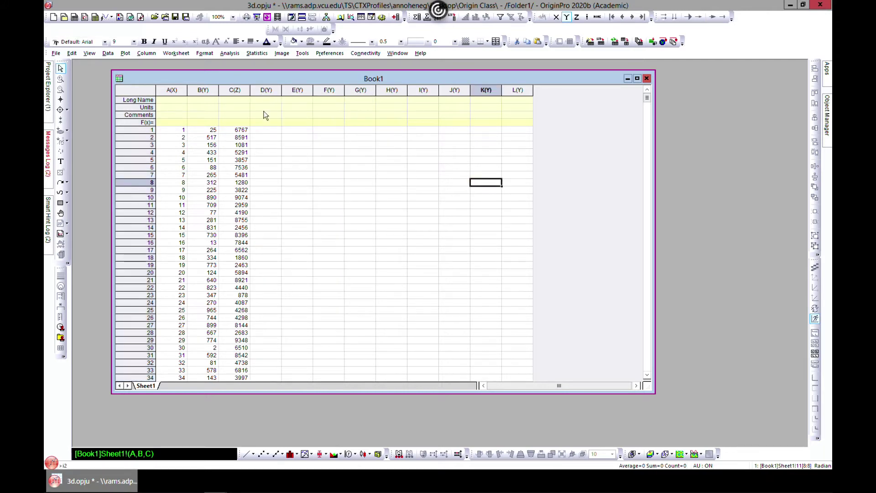
pyautogui.click(266, 130)
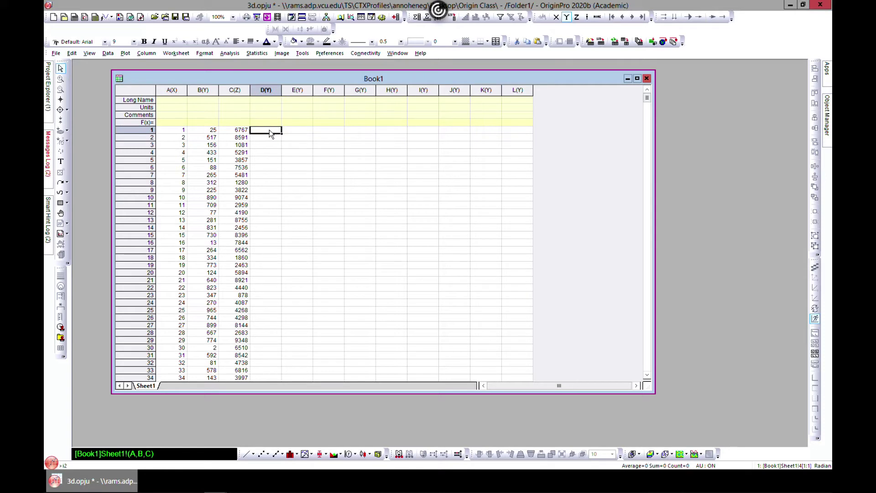
pyautogui.hotkey('ctrl', 'v')
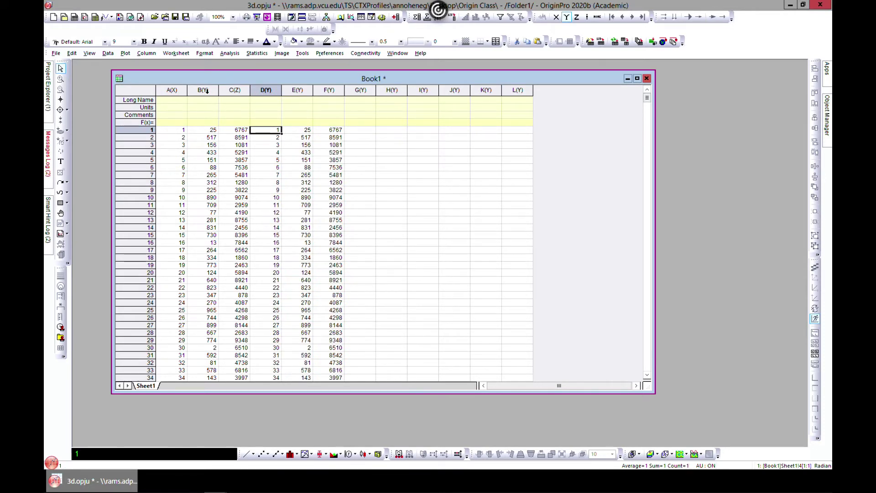
pyautogui.click(204, 90)
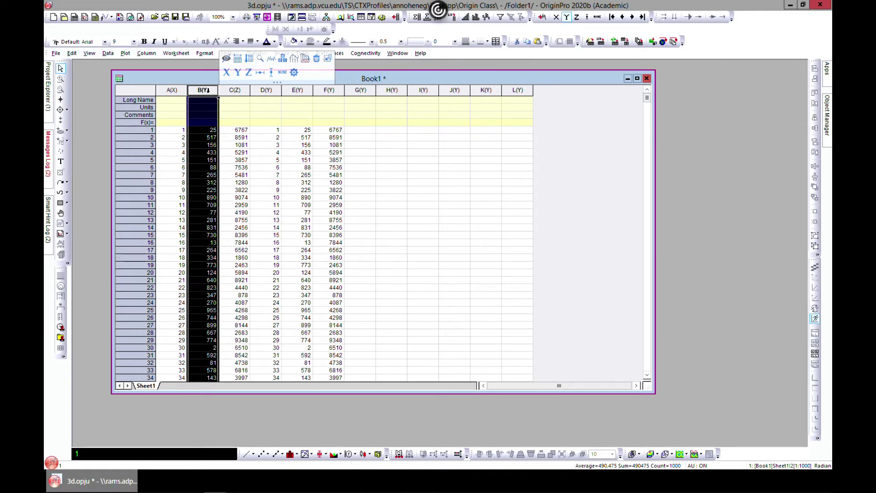
# Step: Designate column B as X and columns C and D as Y
pyautogui.rightClick(208, 90)
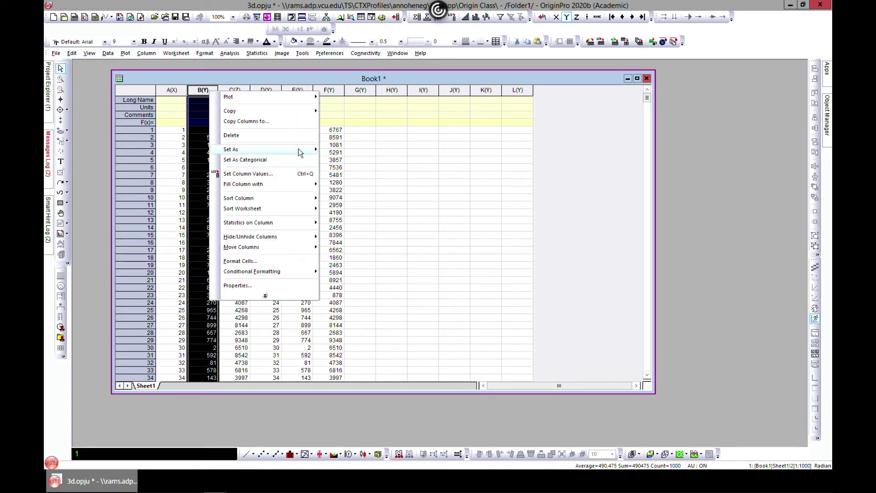
pyautogui.moveTo(297, 150)
pyautogui.click(342, 151)
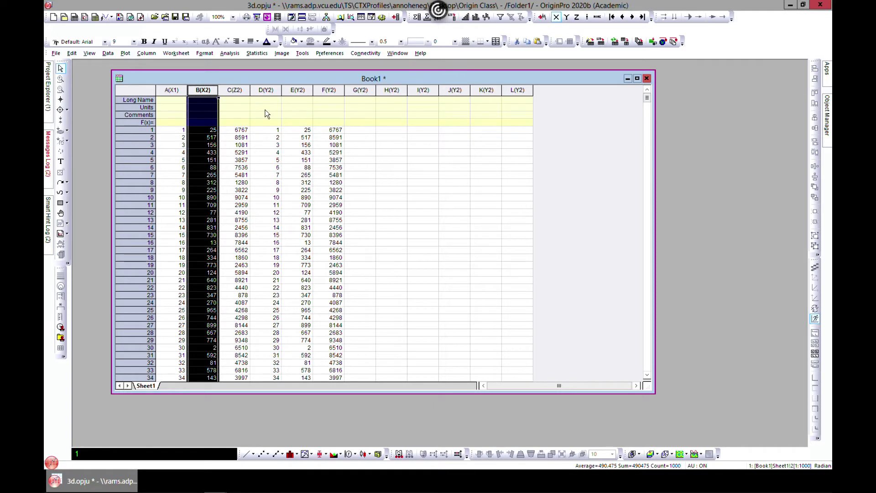
pyautogui.rightClick(238, 90)
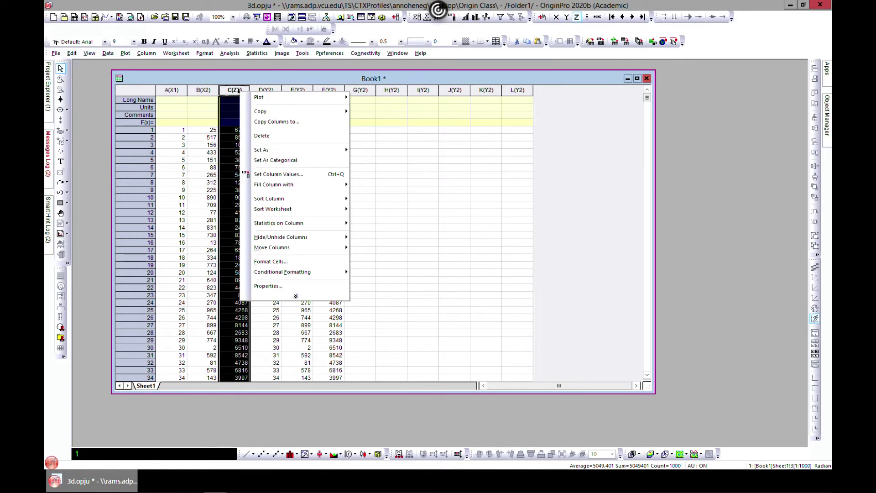
pyautogui.moveTo(280, 153)
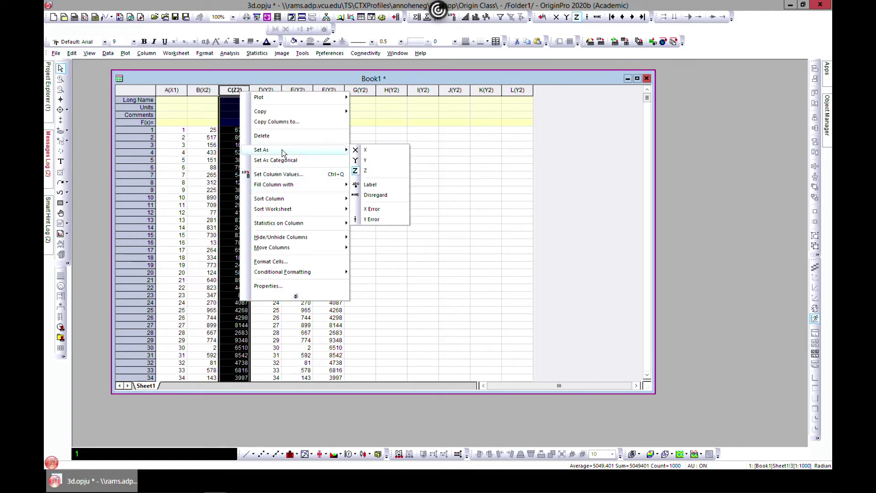
pyautogui.click(363, 161)
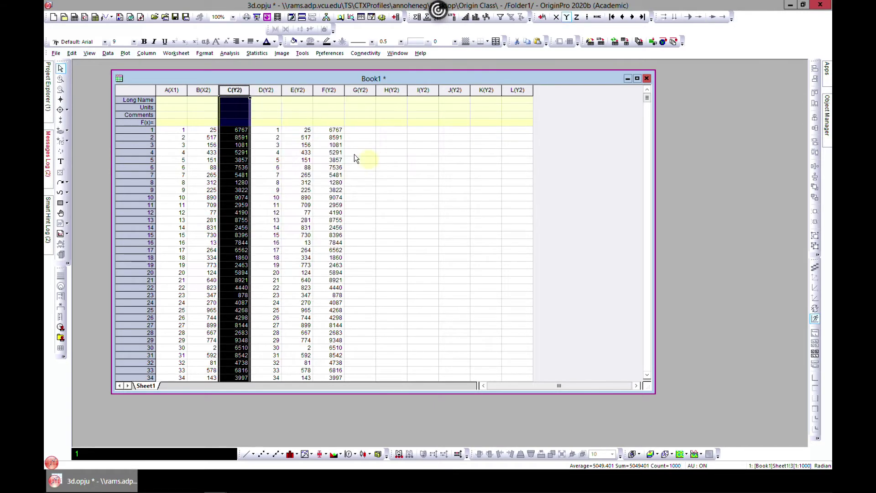
pyautogui.rightClick(266, 90)
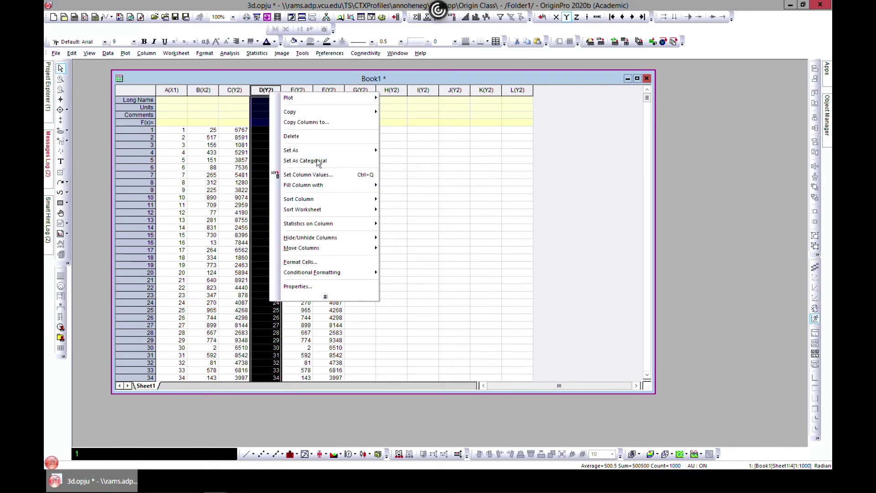
pyautogui.moveTo(338, 151)
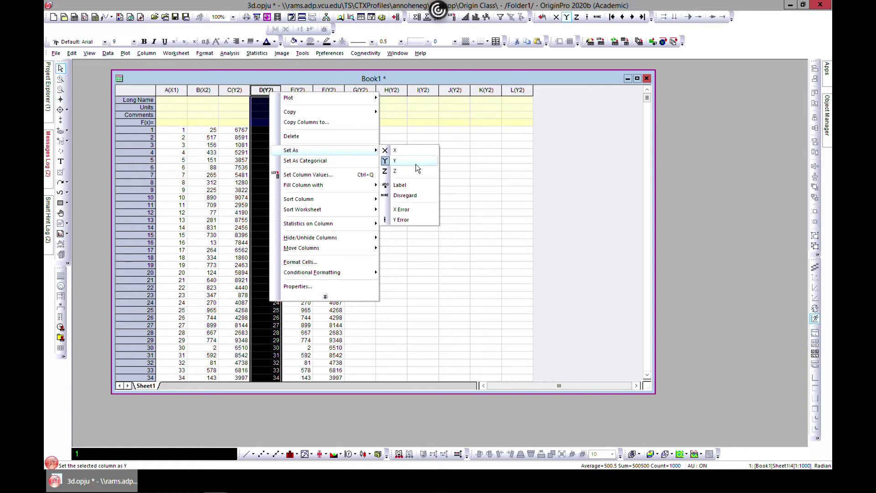
pyautogui.click(475, 152)
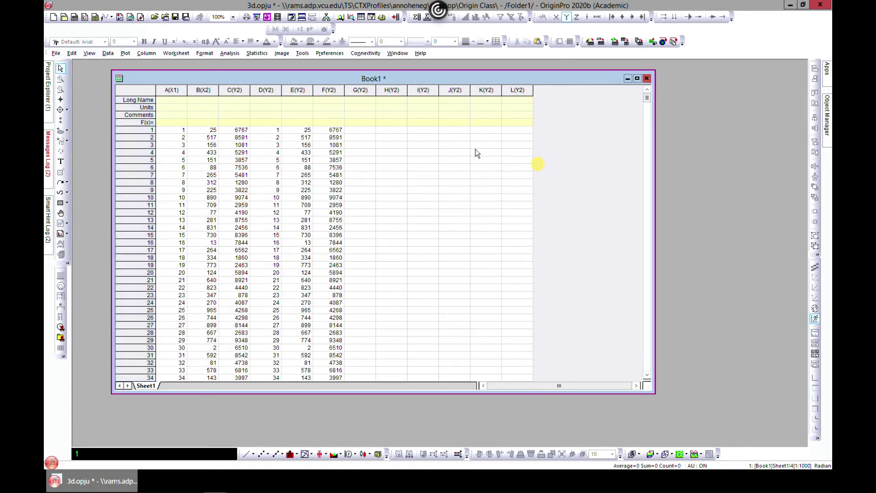
# Step: Designate columns E and F as Z columns
pyautogui.click(297, 90)
pyautogui.rightClick(298, 91)
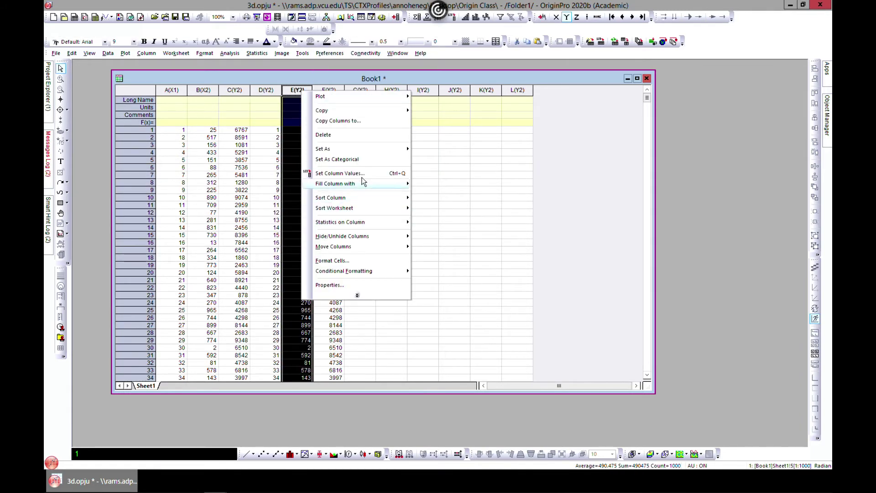
pyautogui.click(424, 172)
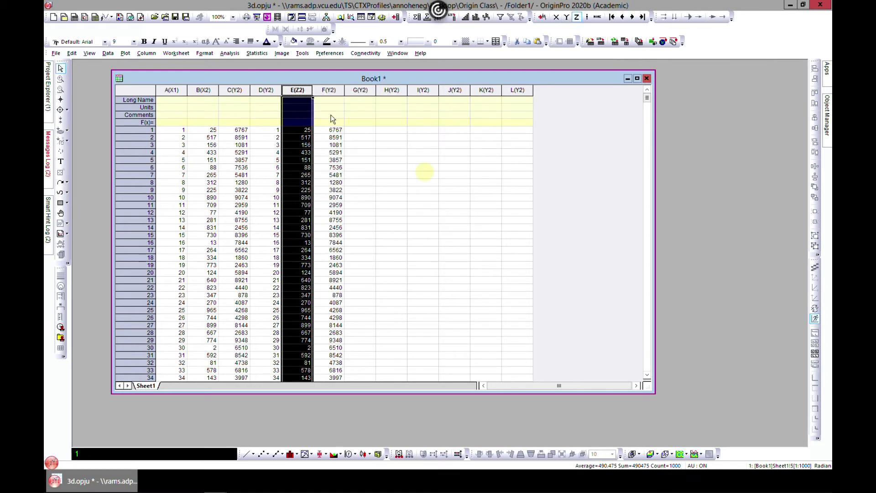
pyautogui.click(329, 90)
pyautogui.rightClick(329, 91)
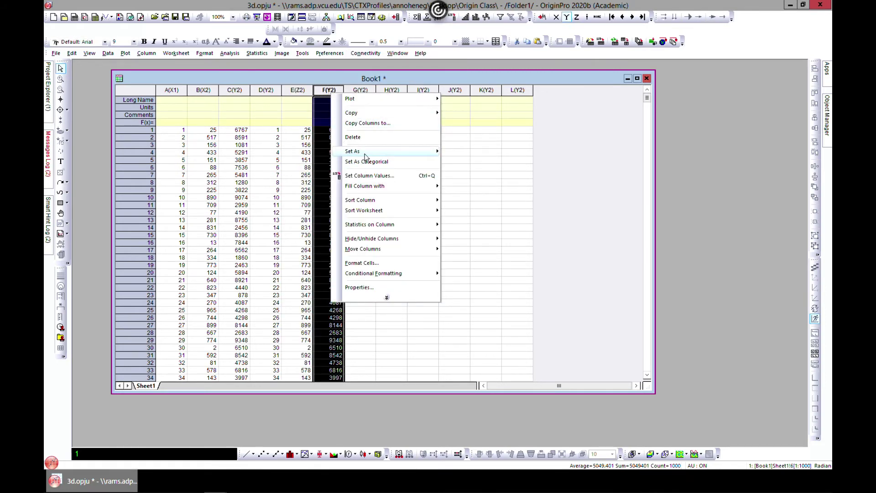
pyautogui.moveTo(369, 155)
pyautogui.click(457, 172)
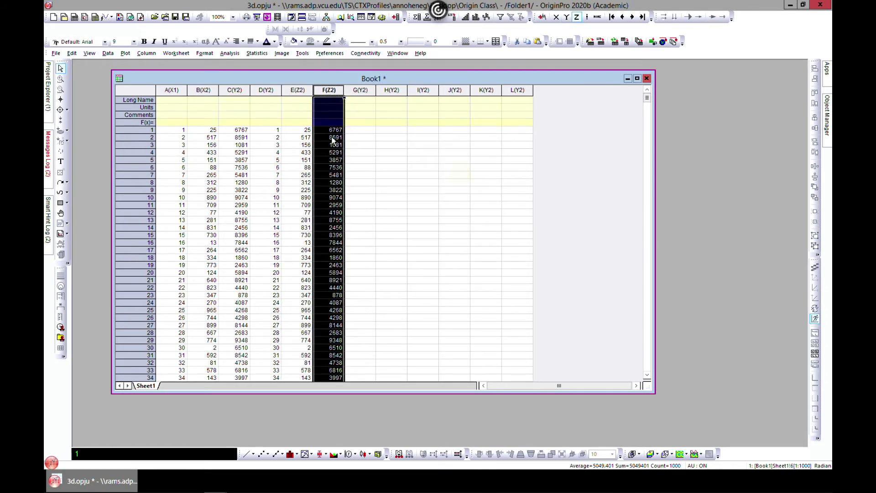
# Step: Select columns A, C, E and F together
pyautogui.click(171, 89)
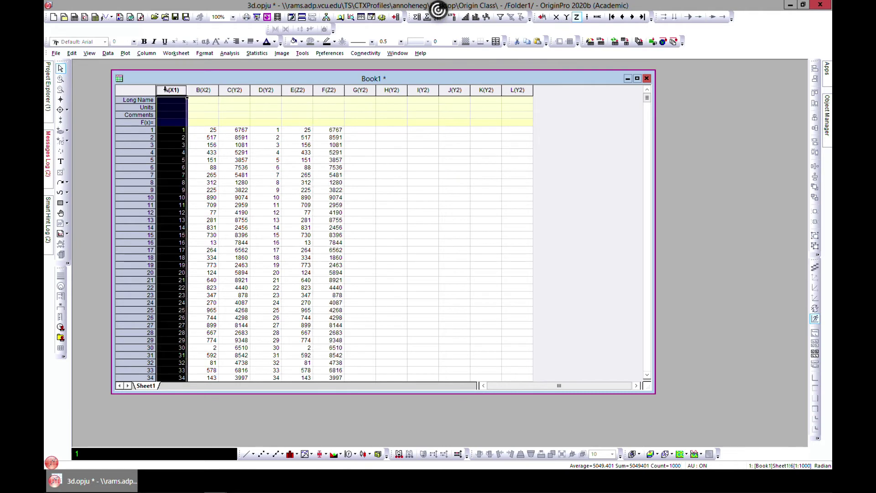
pyautogui.keyDown('ctrl'); pyautogui.click(239, 90); pyautogui.keyUp('ctrl')
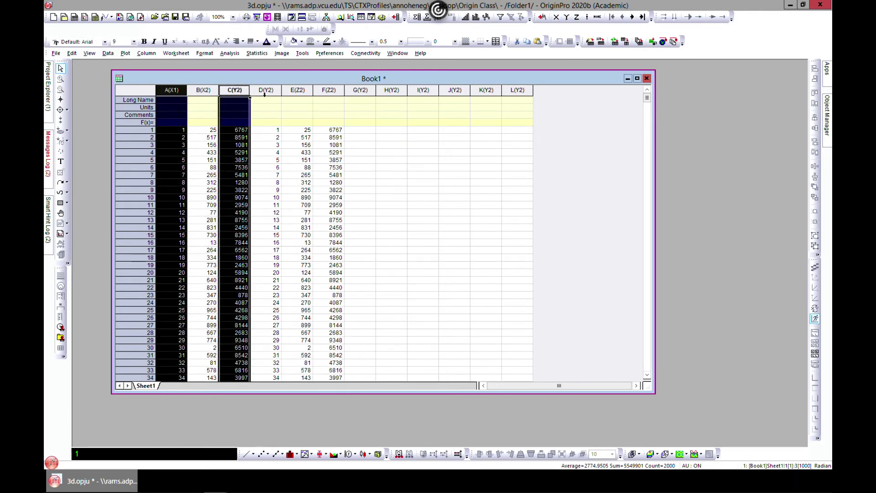
pyautogui.keyDown('ctrl'); pyautogui.click(301, 90); pyautogui.keyUp('ctrl')
pyautogui.keyDown('ctrl'); pyautogui.click(328, 90); pyautogui.keyUp('ctrl')
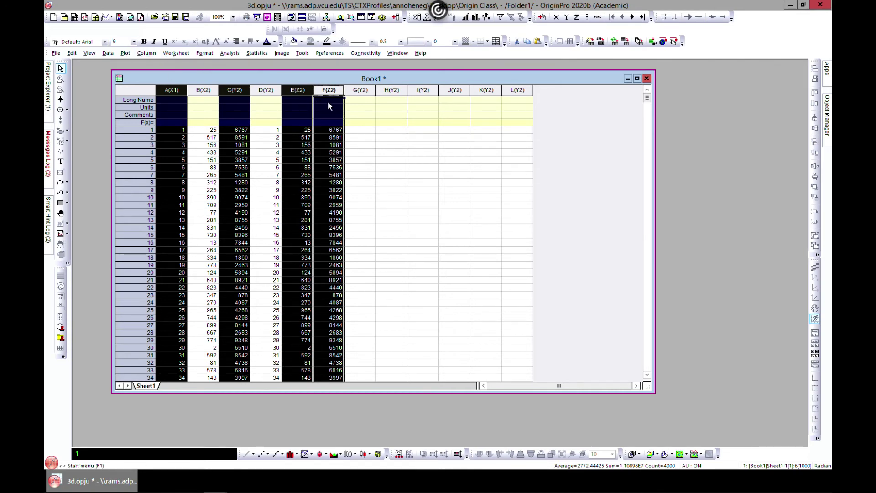
pyautogui.click(130, 54)
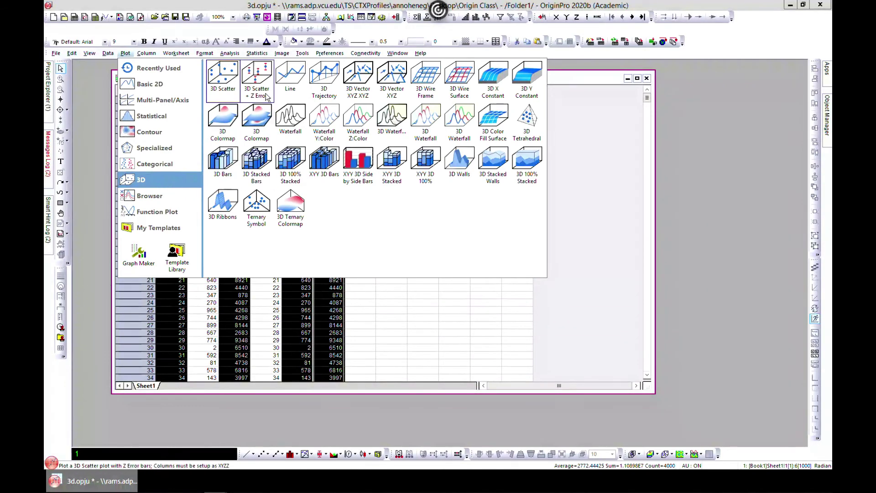
pyautogui.click(260, 88)
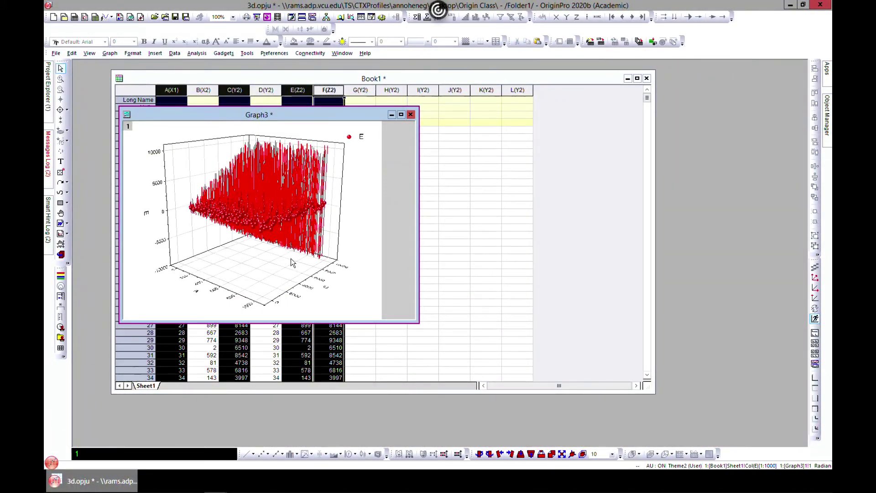
pyautogui.click(411, 115)
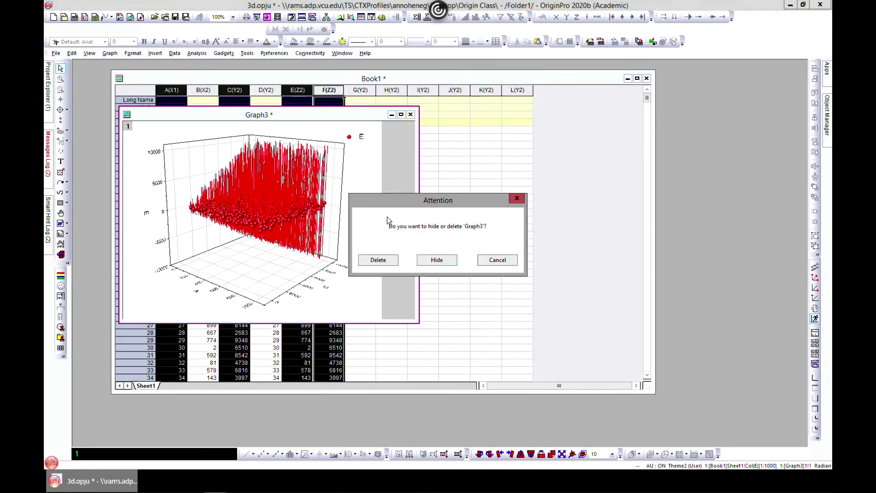
pyautogui.click(378, 261)
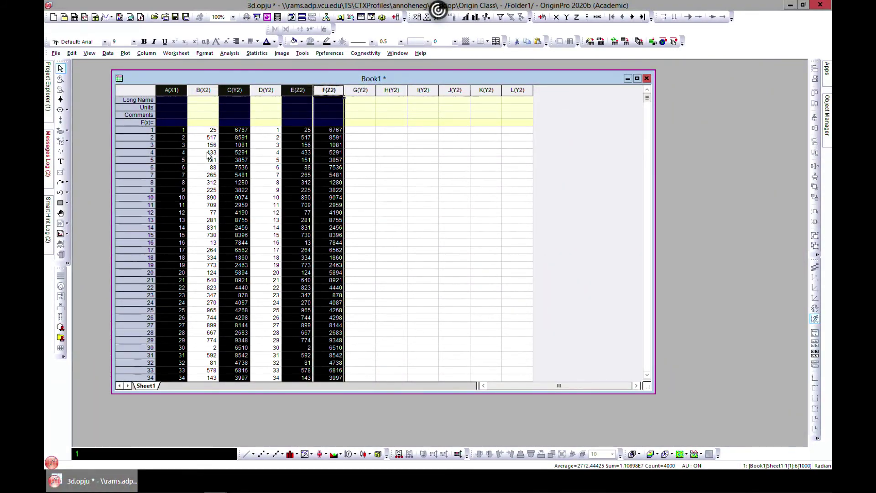
pyautogui.moveTo(292, 87); pyautogui.dragTo(391, 90)
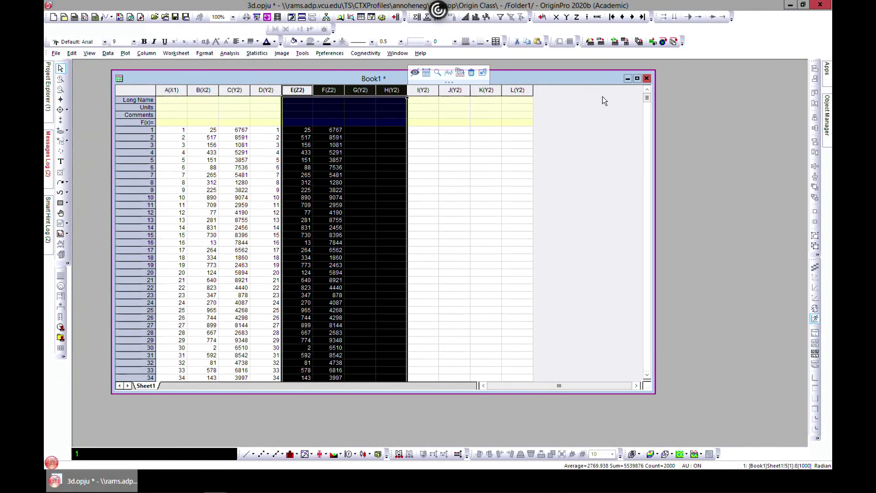
# Step: Minimize Book1 and maximize Graph1 to fill the workspace
pyautogui.click(628, 79)
pyautogui.moveTo(488, 123); pyautogui.dragTo(421, 113)
pyautogui.click(568, 118)
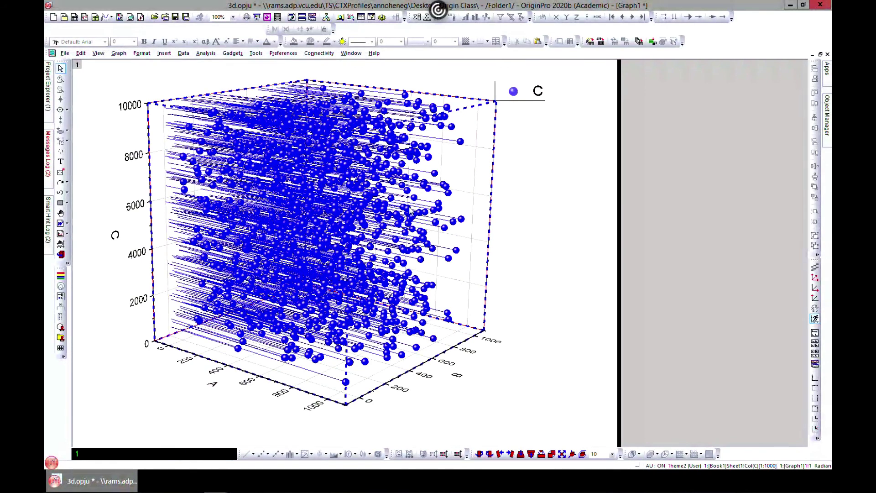
# Step: Rotate the blue-sphere 3D scatter layer roughly half a turn about its vertical axis
pyautogui.click(345, 251)
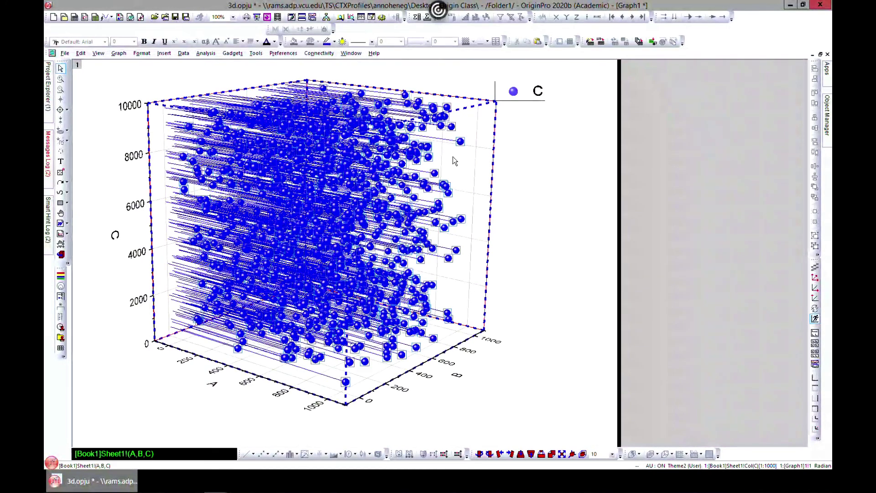
pyautogui.click(533, 161)
pyautogui.click(514, 126)
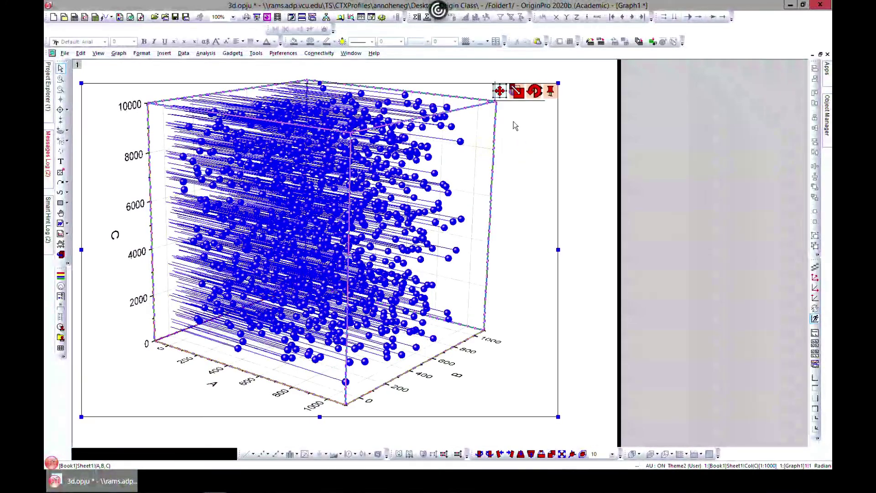
pyautogui.click(534, 90)
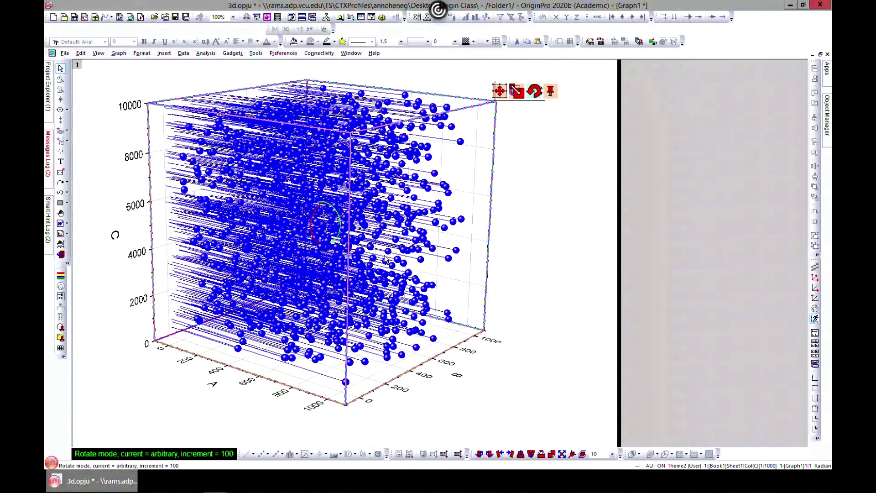
pyautogui.moveTo(330, 227); pyautogui.dragTo(357, 216)
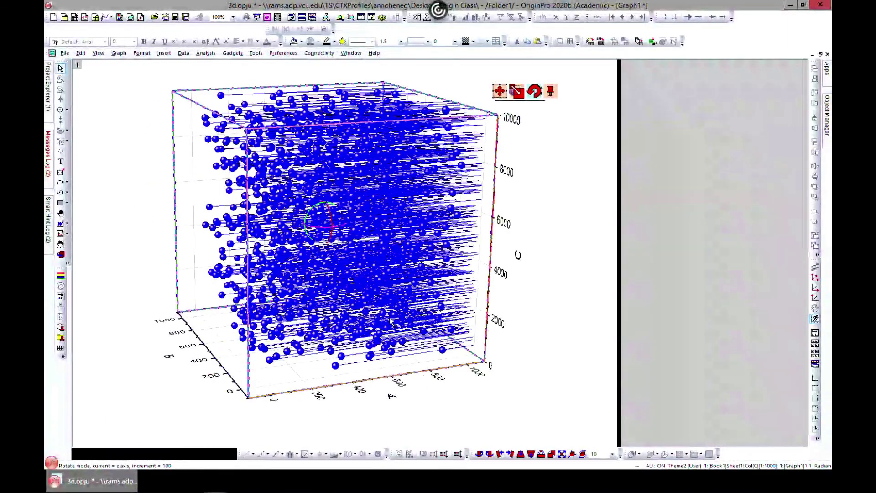